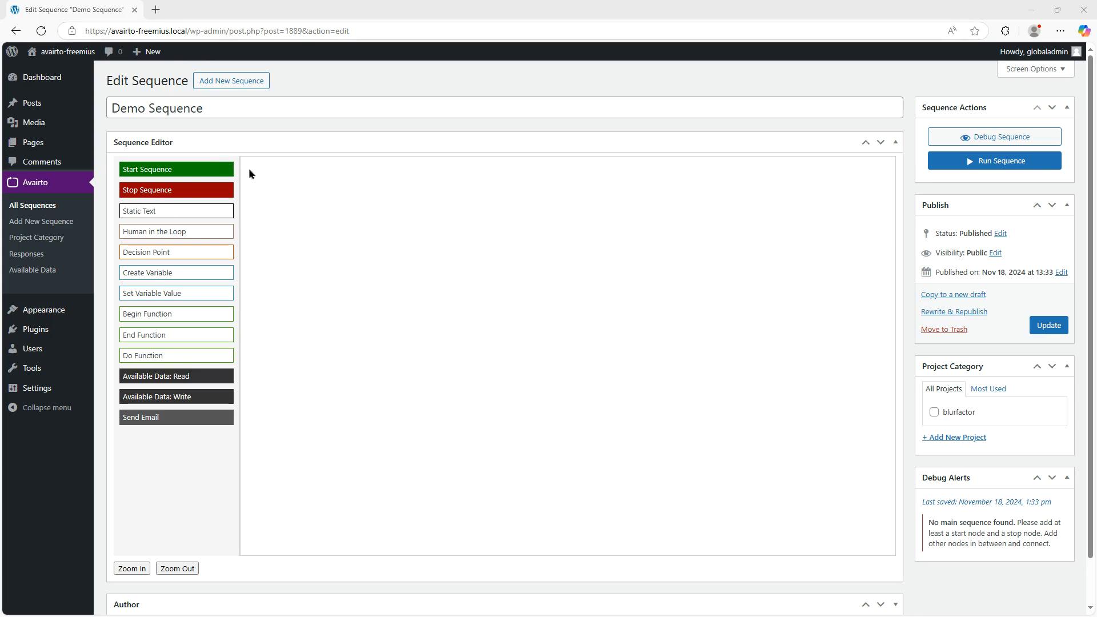
# - Open Avairto Settings in a new browser tab and switch to it
pyautogui.moveTo(38, 393)
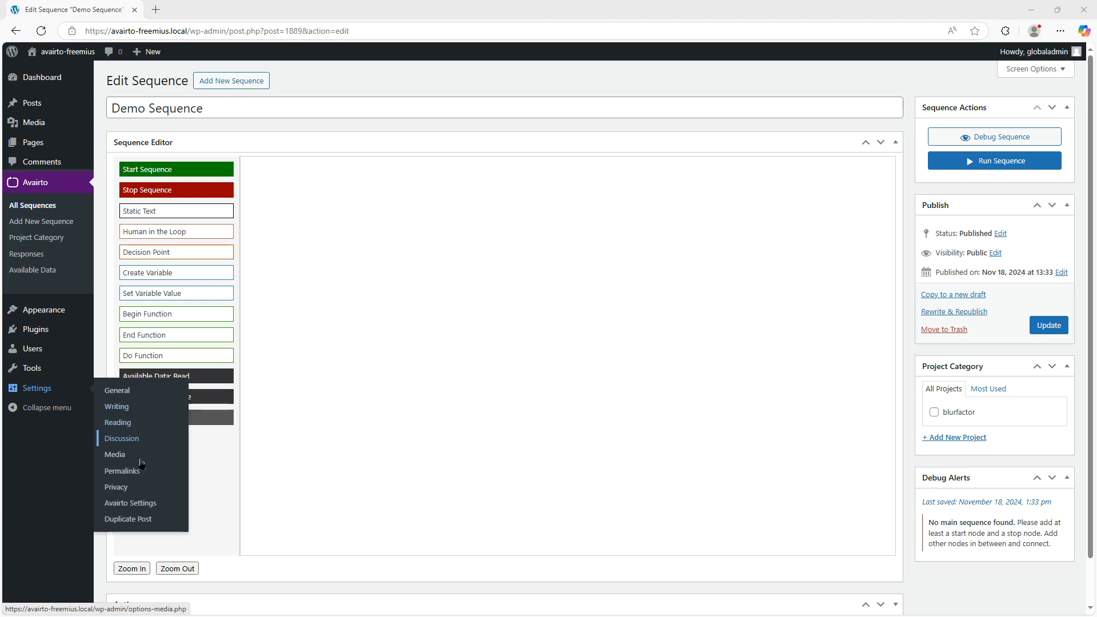
pyautogui.middleClick(160, 507)
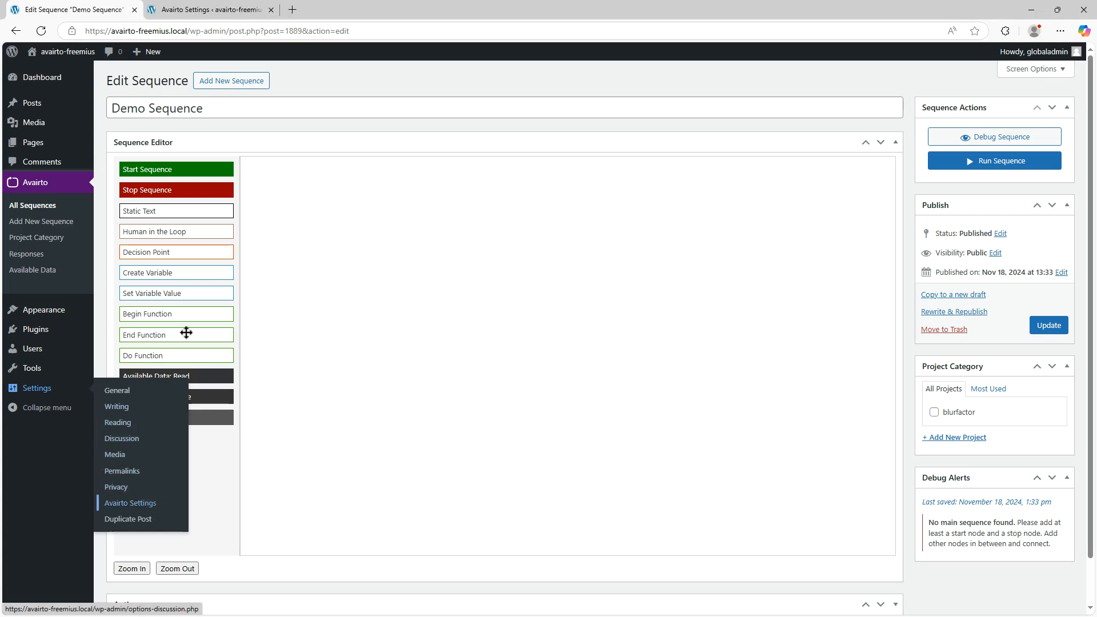
pyautogui.click(208, 7)
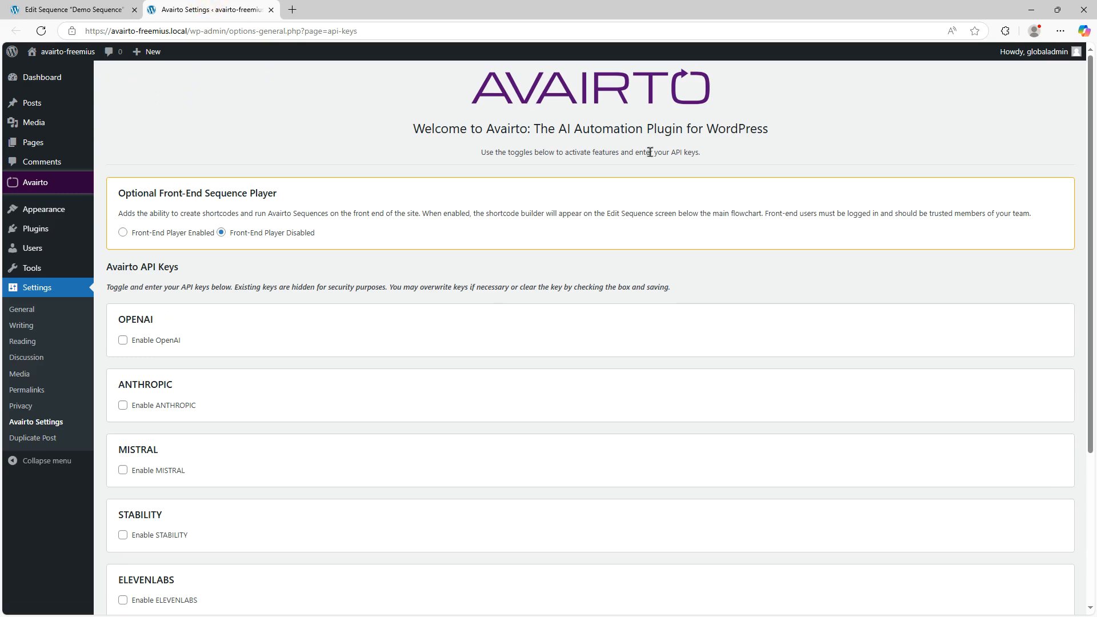
# - Enable the optional front-end sequence player and save the settings
pyautogui.scroll(-3, 617, 179)
pyautogui.scroll(3, 614, 186)
pyautogui.scroll(-4, 588, 157)
pyautogui.scroll(2, 588, 160)
pyautogui.scroll(2, 588, 166)
pyautogui.click(123, 232)
pyautogui.scroll(-4, 320, 308)
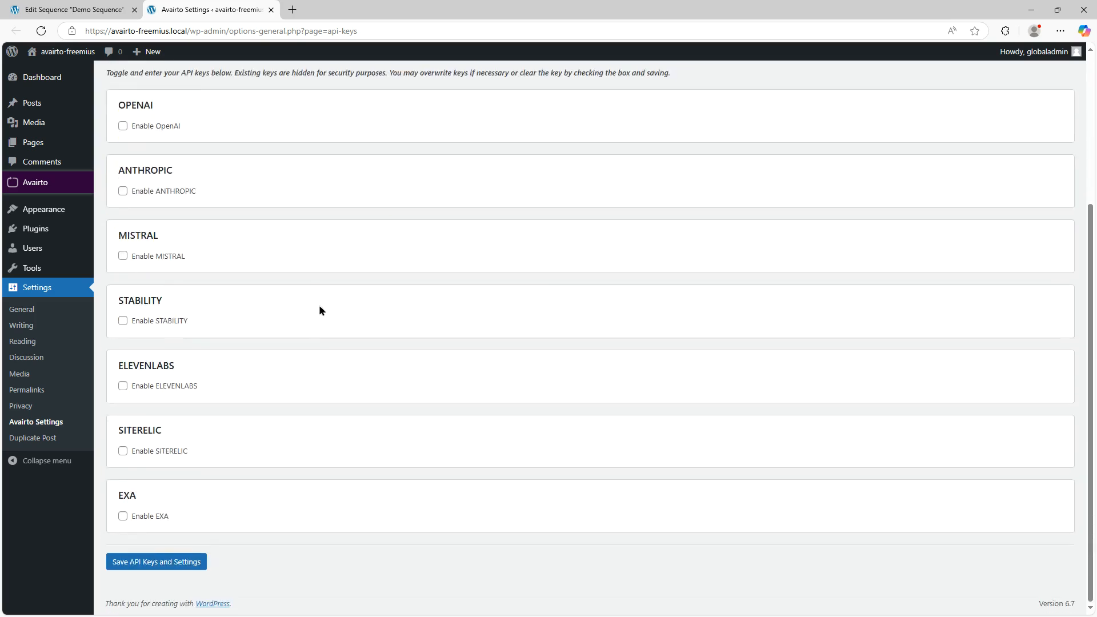
pyautogui.click(179, 562)
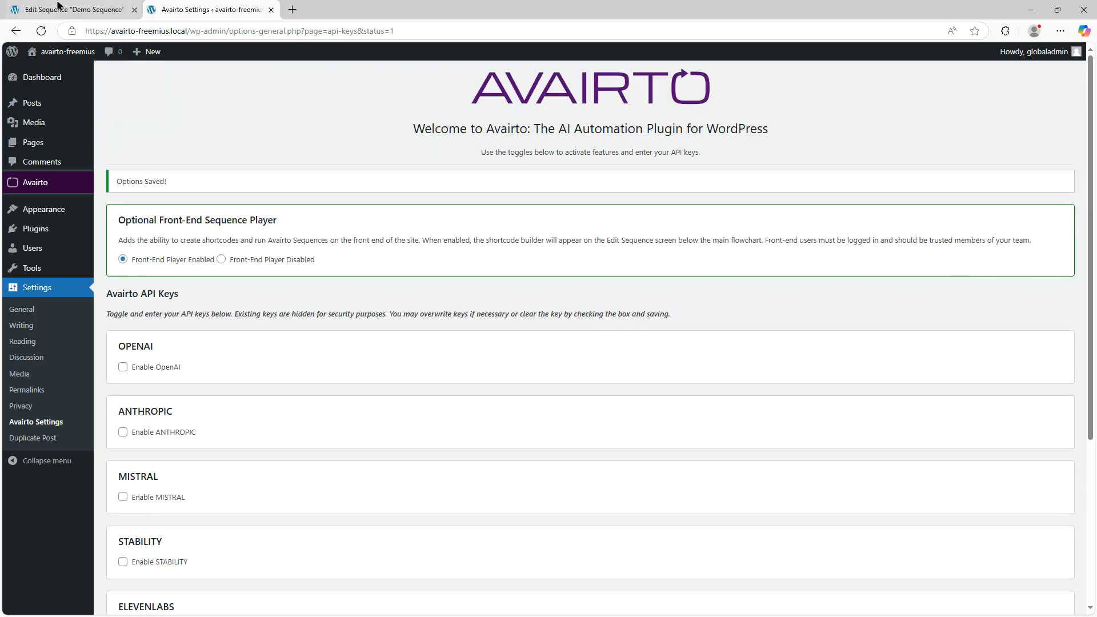
# - Return to the Demo Sequence tab and reload the page
pyautogui.click(75, 9)
pyautogui.scroll(-1, 476, 299)
pyautogui.scroll(1, 476, 298)
pyautogui.press('F5')
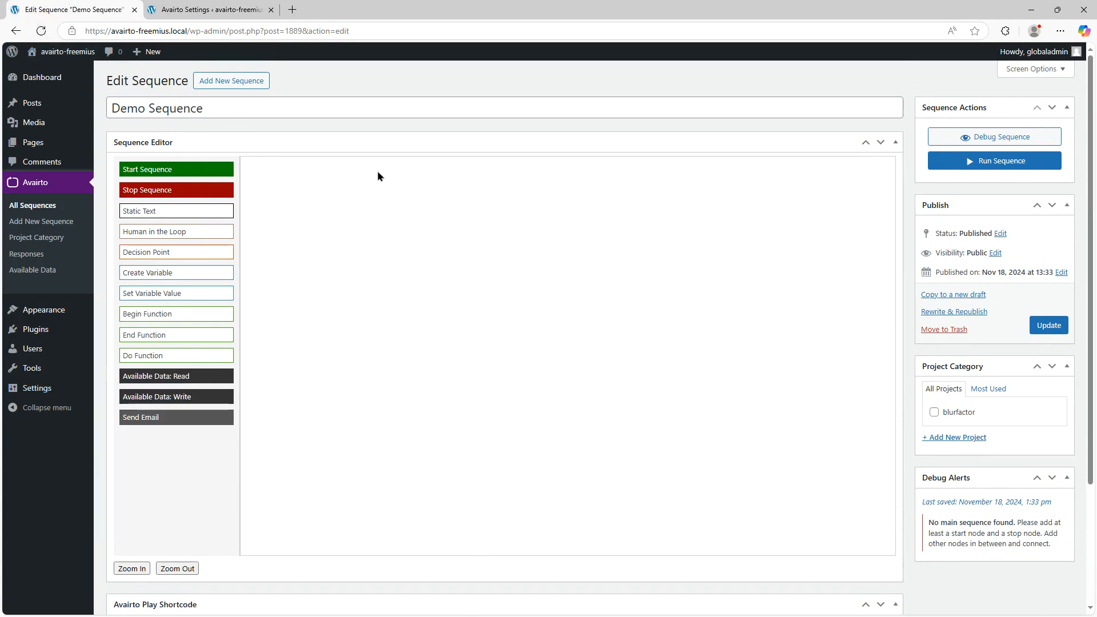
pyautogui.scroll(-3, 544, 234)
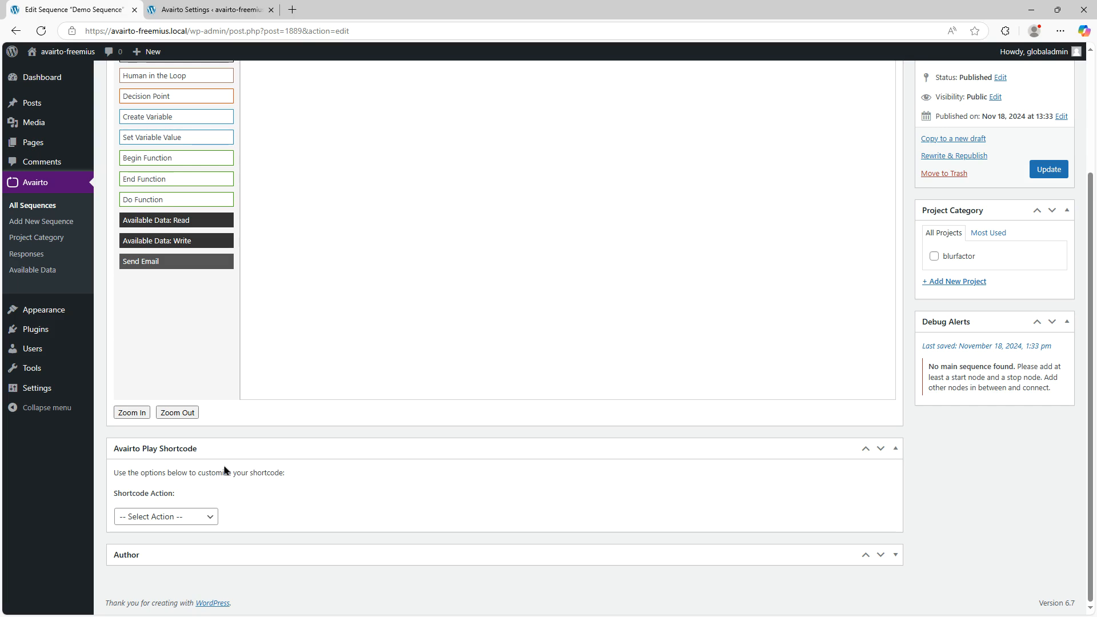
pyautogui.click(197, 516)
pyautogui.click(183, 554)
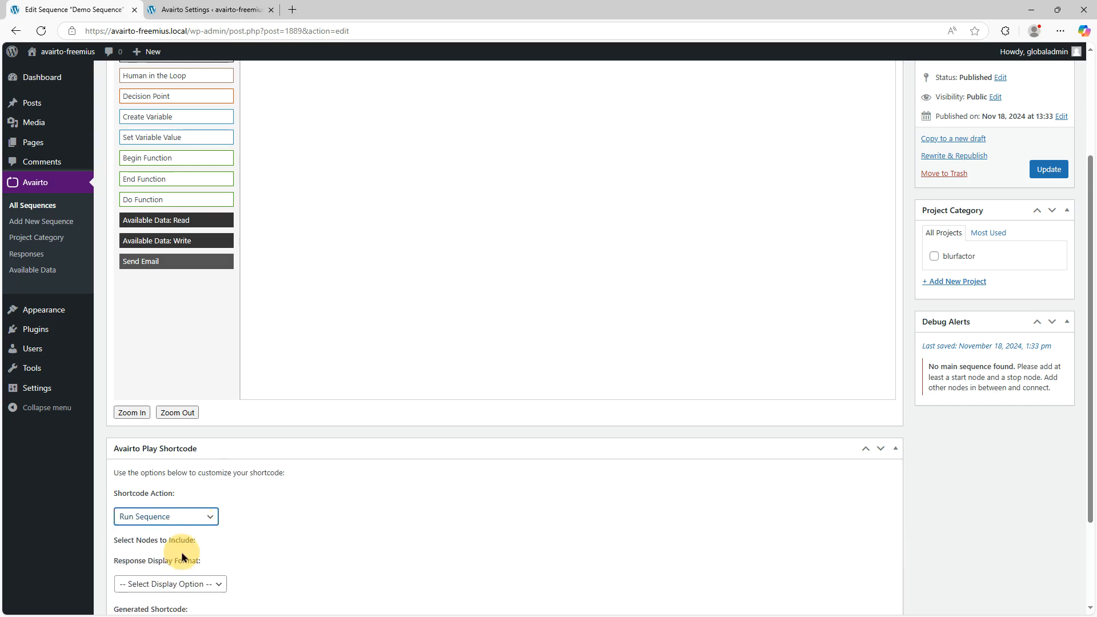
pyautogui.click(188, 518)
pyautogui.click(187, 531)
# - Switch back to the Avairto Settings tab and enable the OpenAI and EXA providers
pyautogui.scroll(1, 465, 359)
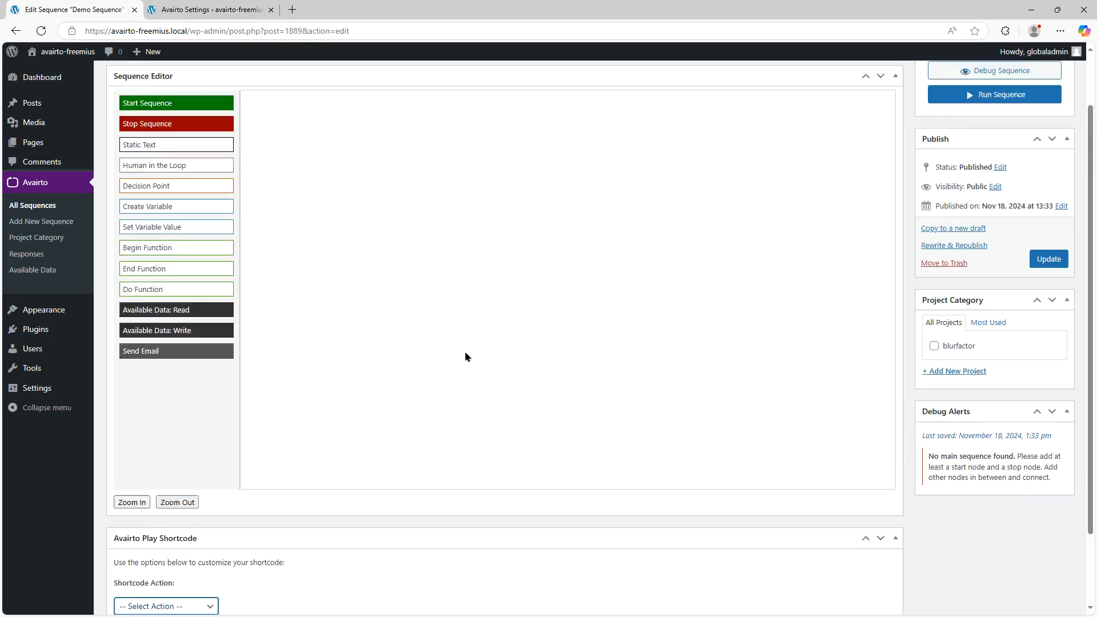
pyautogui.scroll(2, 465, 359)
pyautogui.click(172, 10)
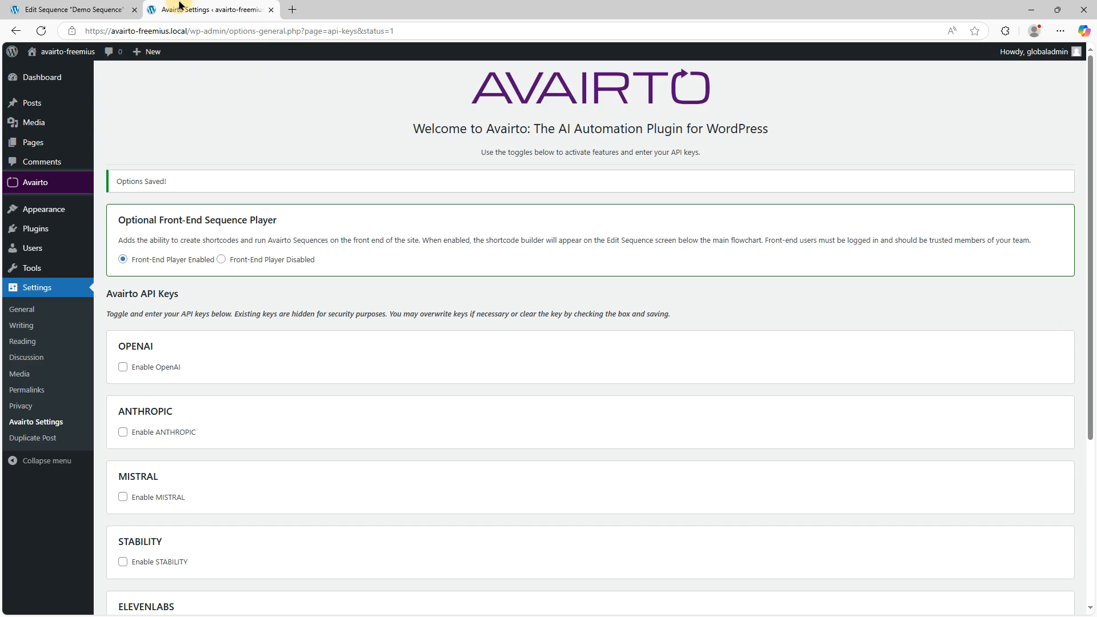
pyautogui.scroll(-1, 403, 128)
pyautogui.scroll(-2, 342, 137)
pyautogui.scroll(1, 180, 178)
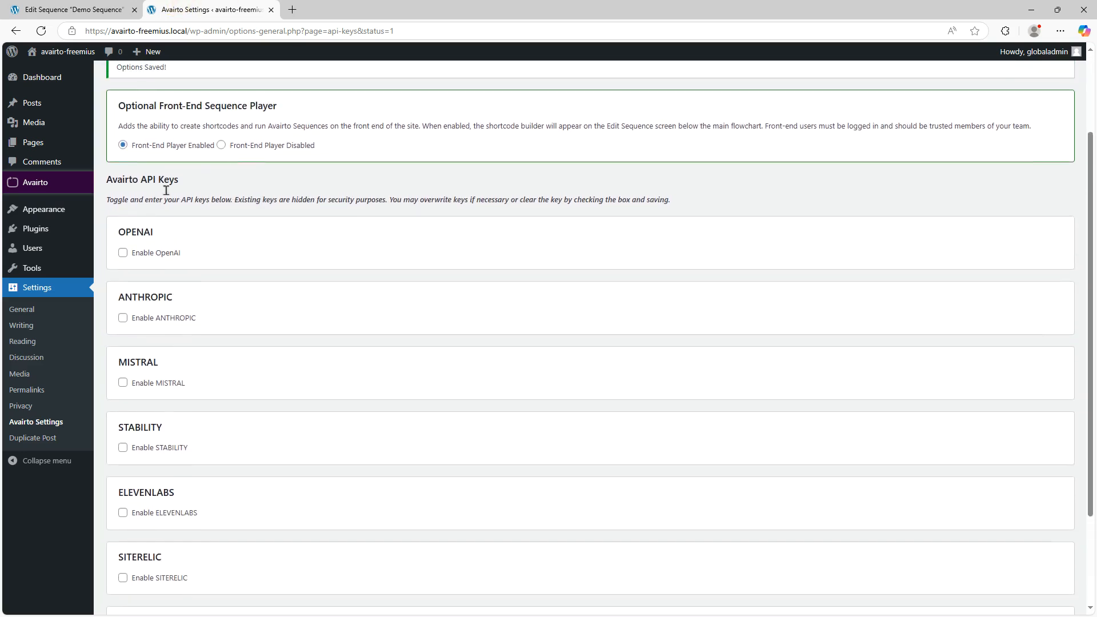
pyautogui.scroll(-1, 186, 266)
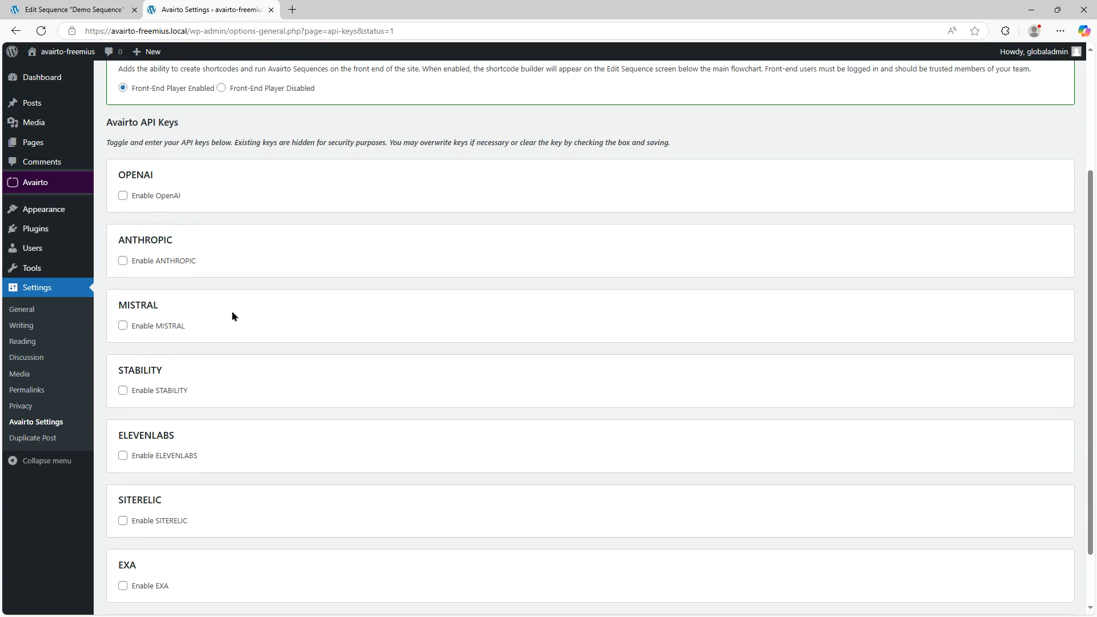
pyautogui.scroll(-1, 166, 300)
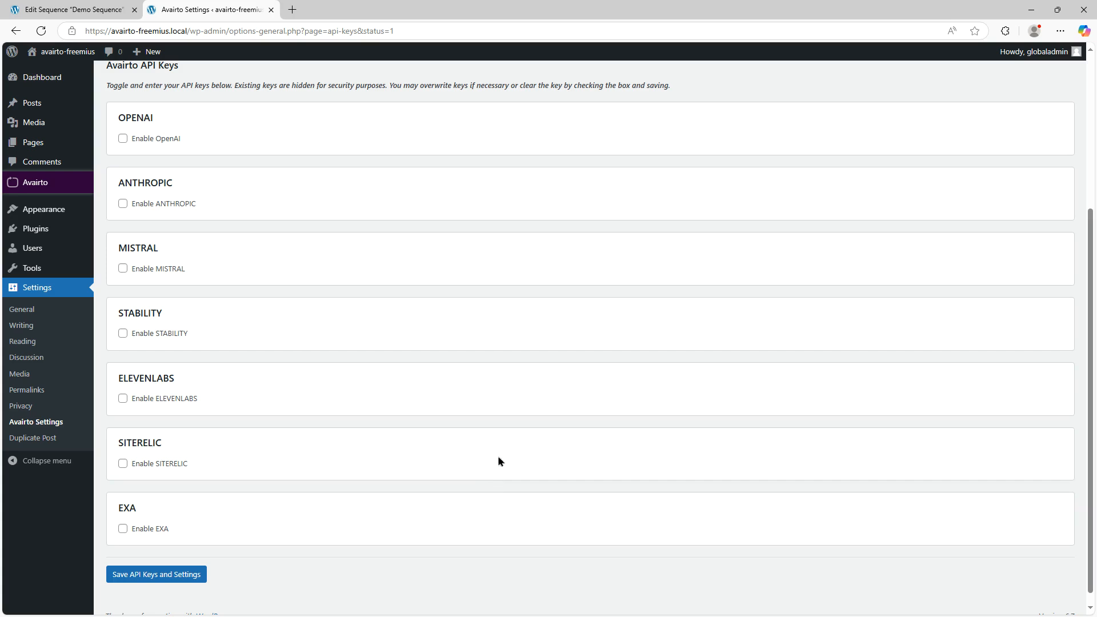
pyautogui.click(123, 139)
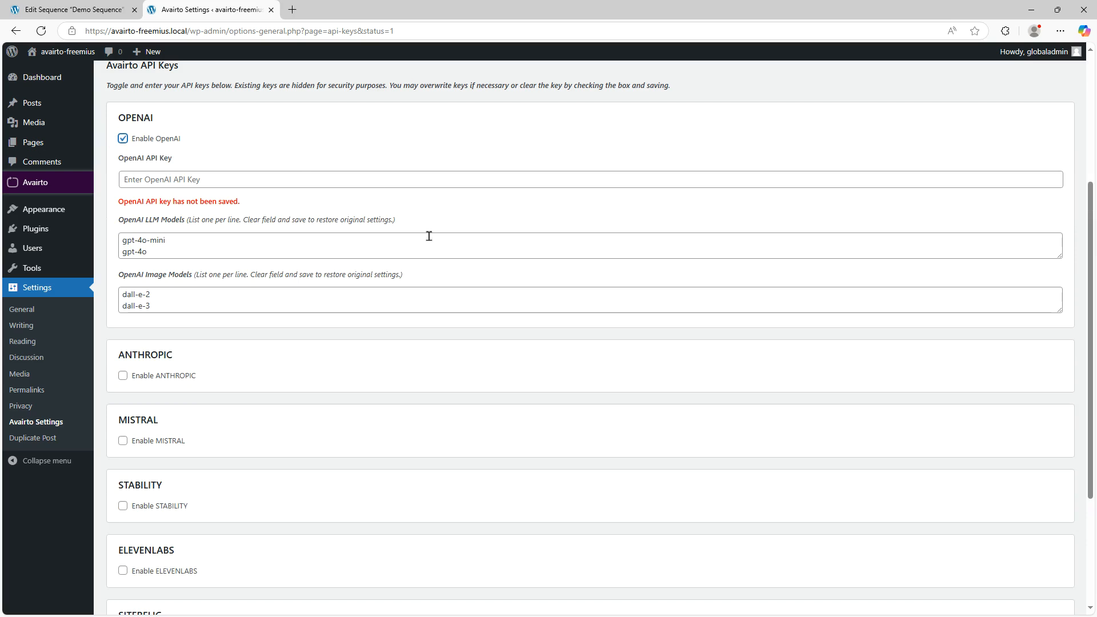
pyautogui.scroll(-3, 358, 382)
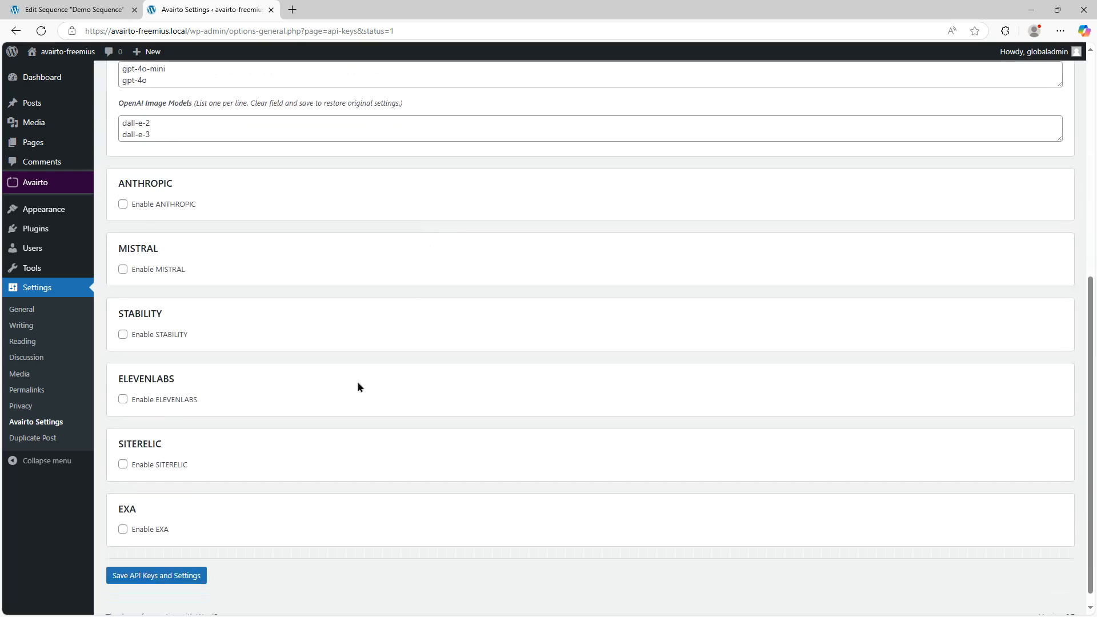
pyautogui.click(122, 531)
pyautogui.scroll(-1, 647, 442)
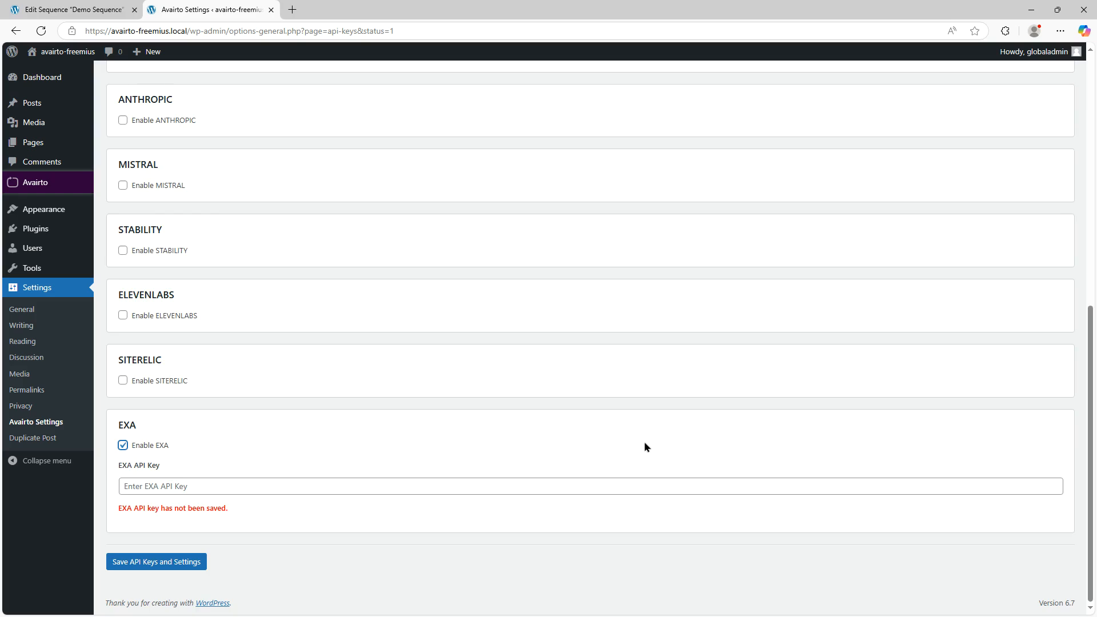
# - Enable the Anthropic, Mistral and Stability providers
pyautogui.scroll(4, 643, 441)
pyautogui.scroll(3, 642, 438)
pyautogui.scroll(-2, 642, 437)
pyautogui.scroll(4, 635, 437)
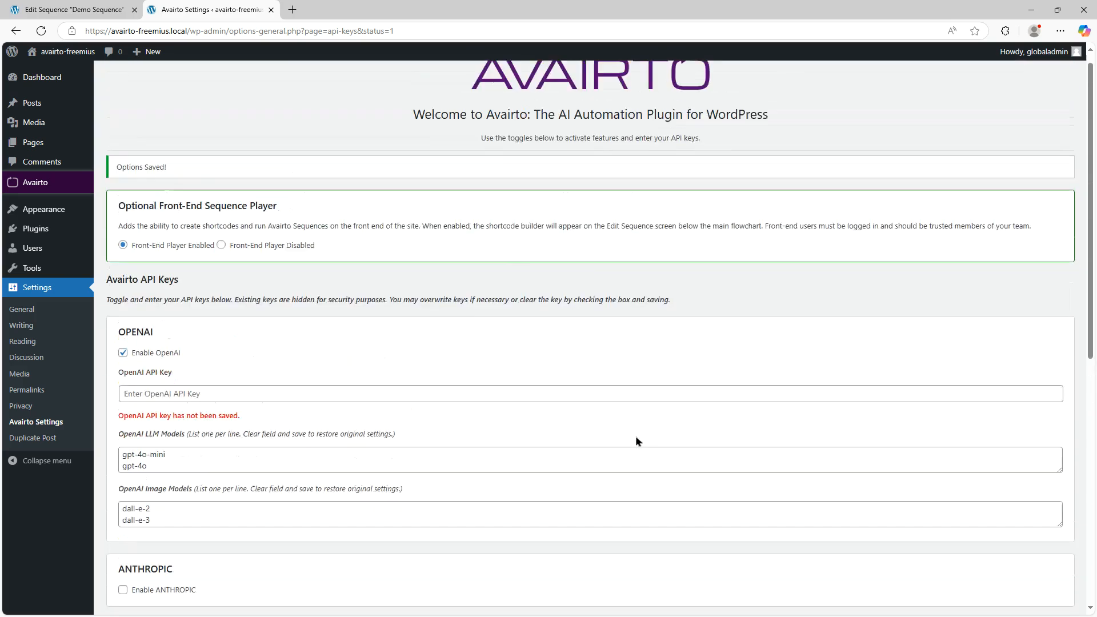
pyautogui.scroll(-4, 631, 431)
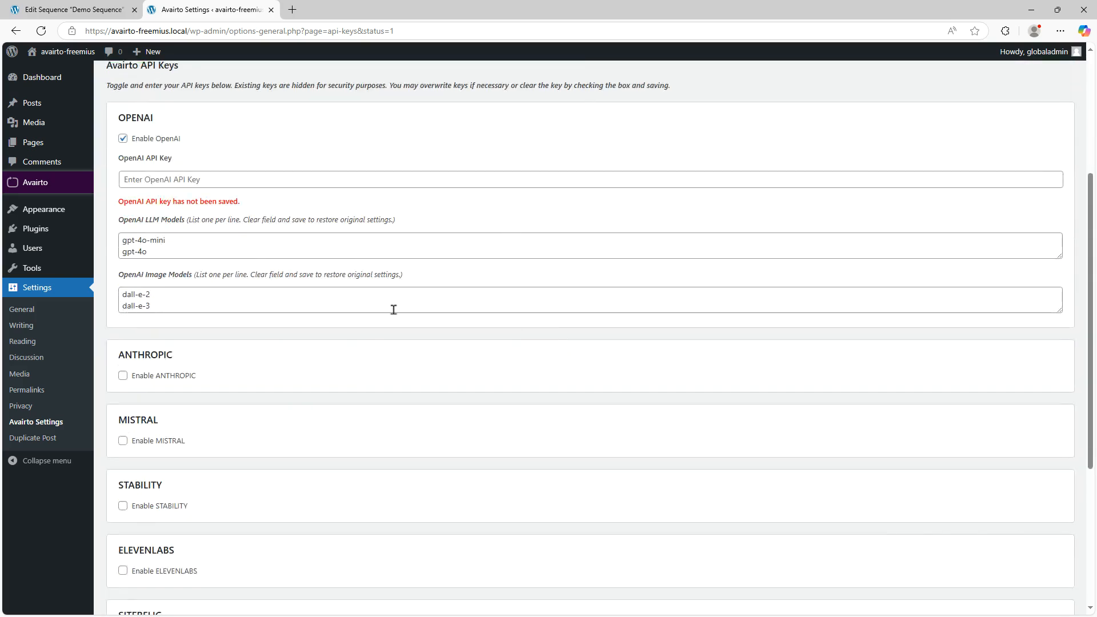
pyautogui.click(137, 376)
pyautogui.scroll(-3, 169, 374)
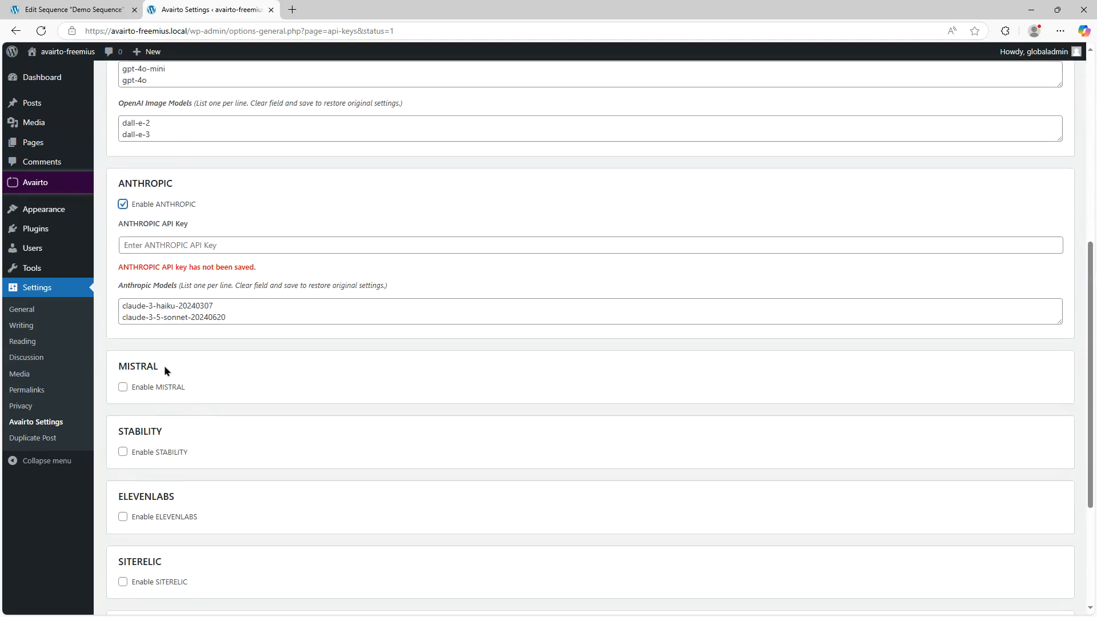
pyautogui.click(153, 386)
pyautogui.scroll(-3, 188, 397)
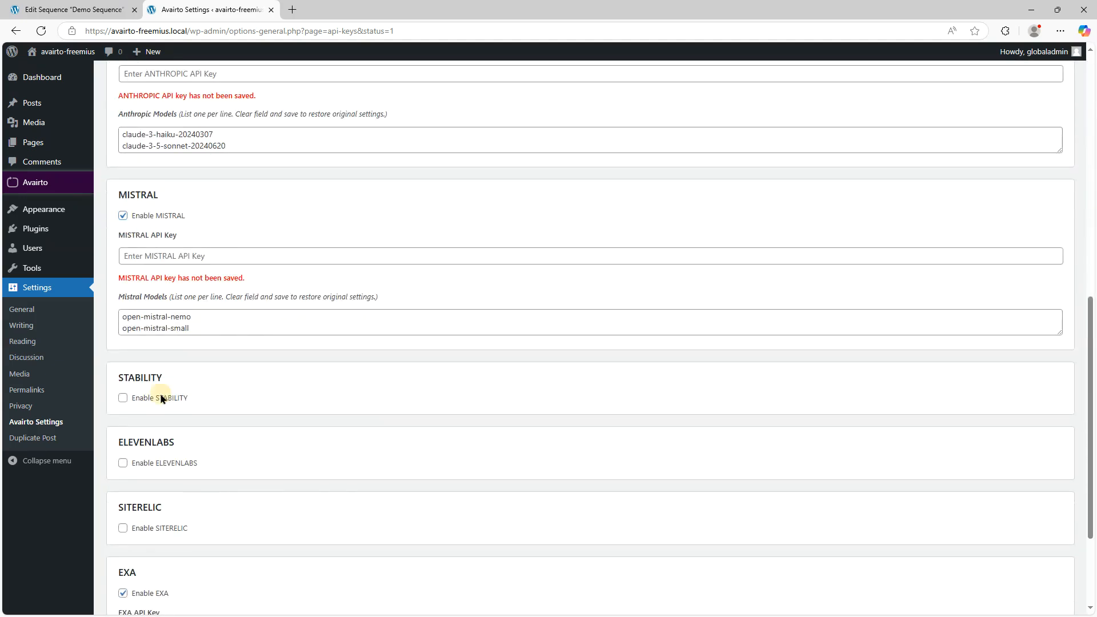
pyautogui.click(161, 398)
# - Enable the ElevenLabs and SiteRelic providers
pyautogui.scroll(-3, 169, 408)
pyautogui.click(172, 416)
pyautogui.scroll(-3, 177, 434)
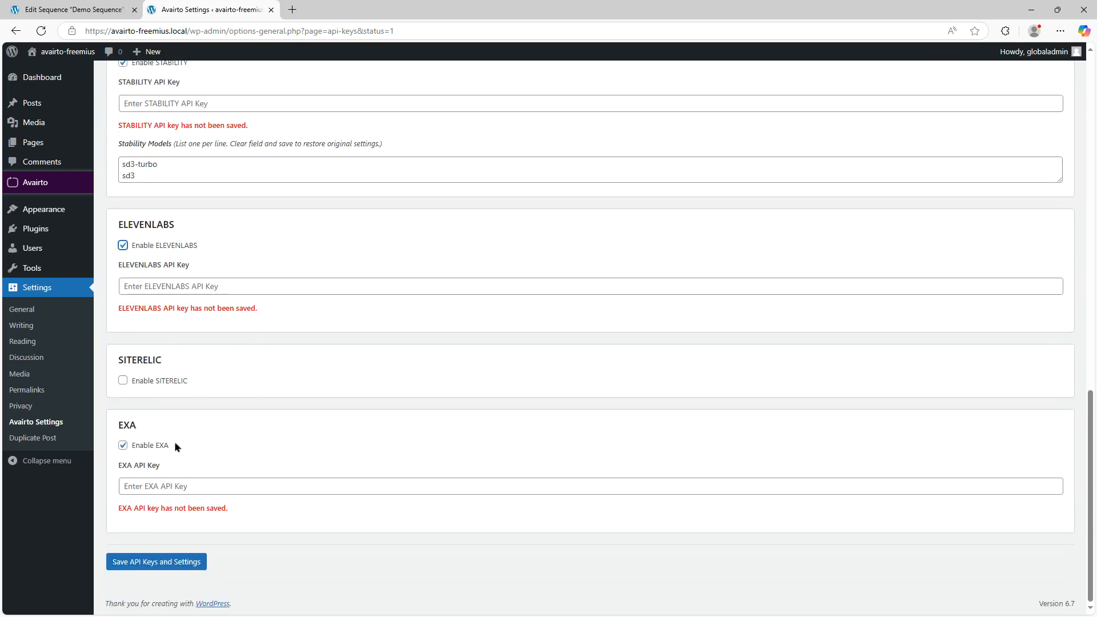
pyautogui.click(155, 383)
pyautogui.scroll(-2, 273, 440)
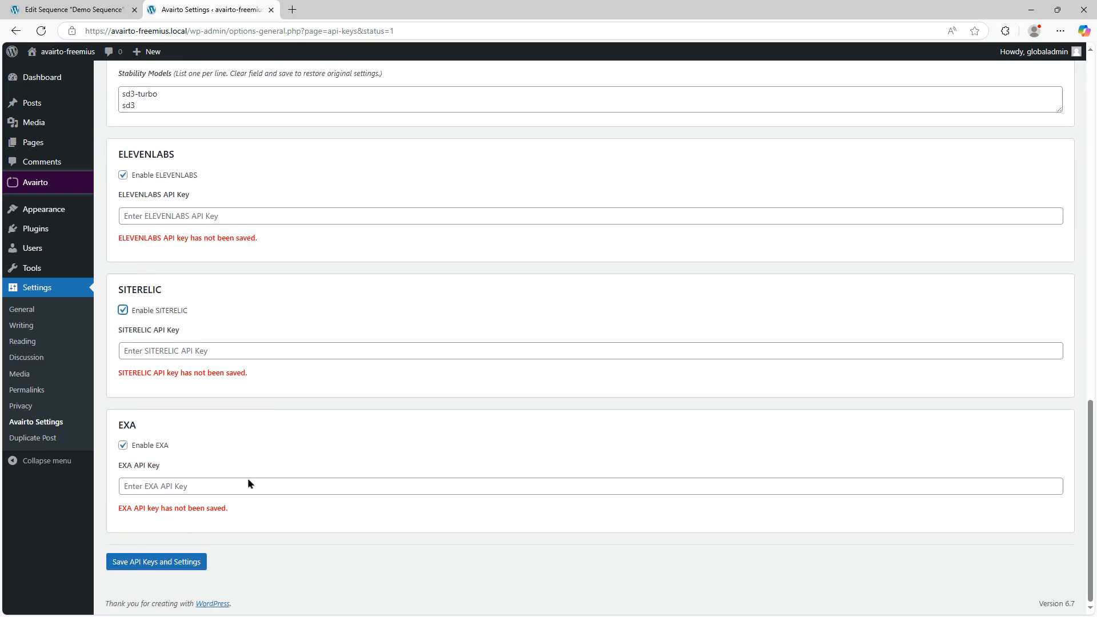
# - Enter the OpenAI API key
pyautogui.scroll(5, 257, 457)
pyautogui.scroll(5, 286, 314)
pyautogui.click(181, 243)
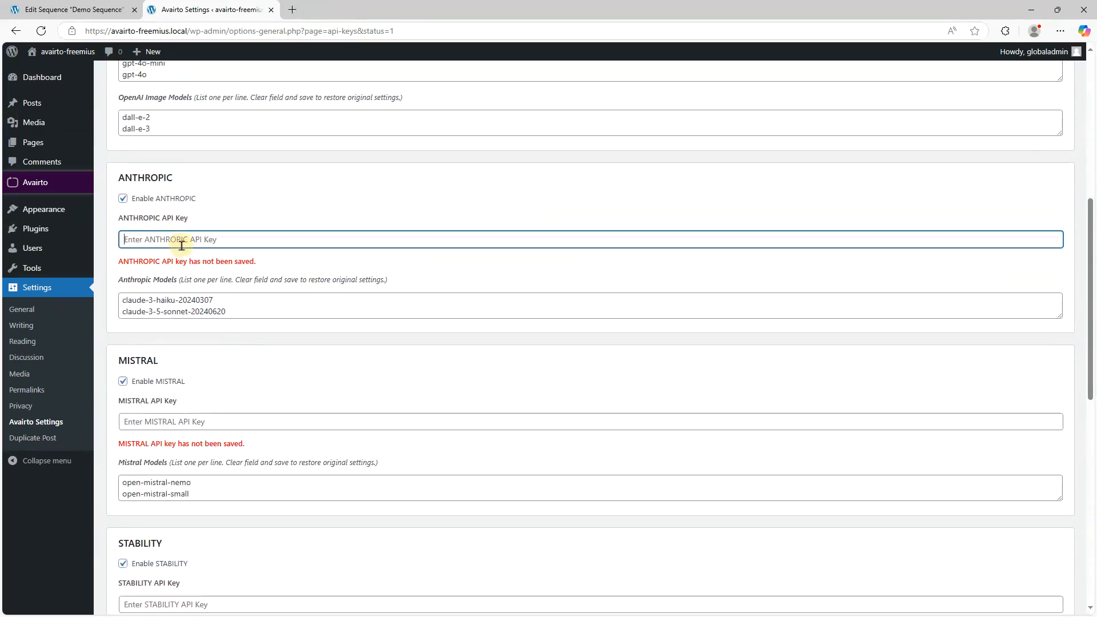
pyautogui.scroll(2, 264, 278)
pyautogui.scroll(3, 262, 274)
pyautogui.click(228, 302)
pyautogui.click(232, 292)
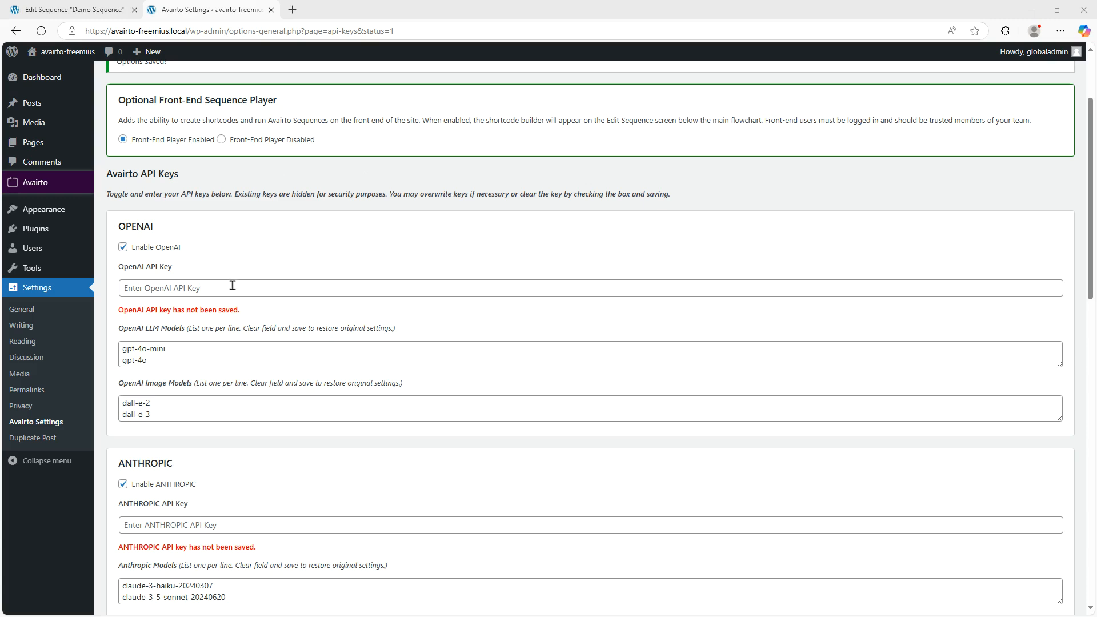
pyautogui.click(229, 291)
pyautogui.write('••••')
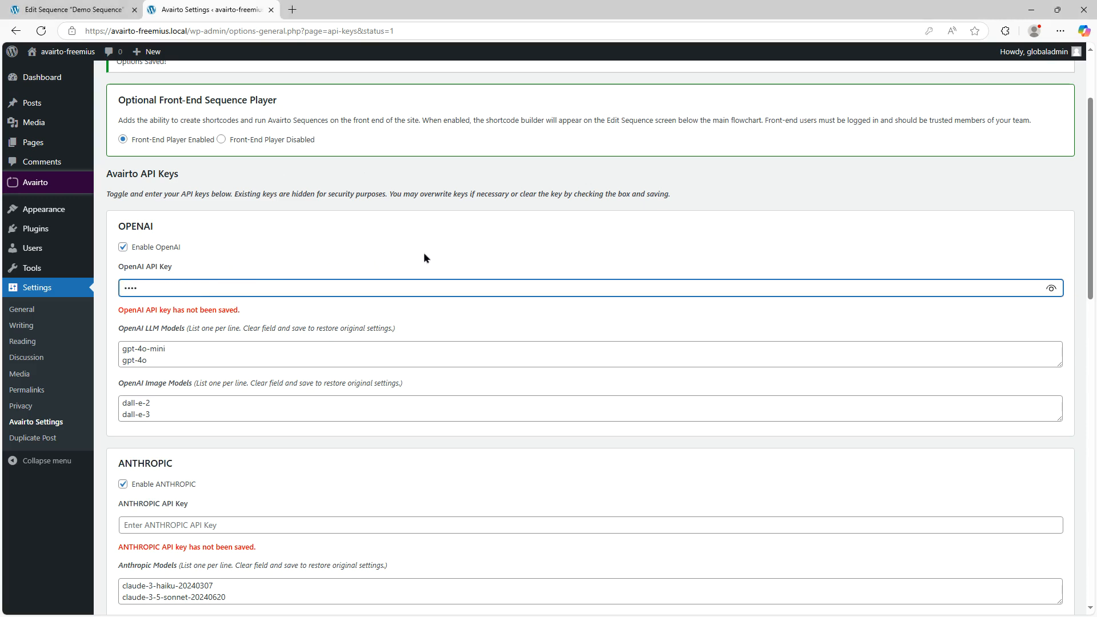
# - Paste the Anthropic and Mistral API keys into their key fields
pyautogui.scroll(-2, 424, 257)
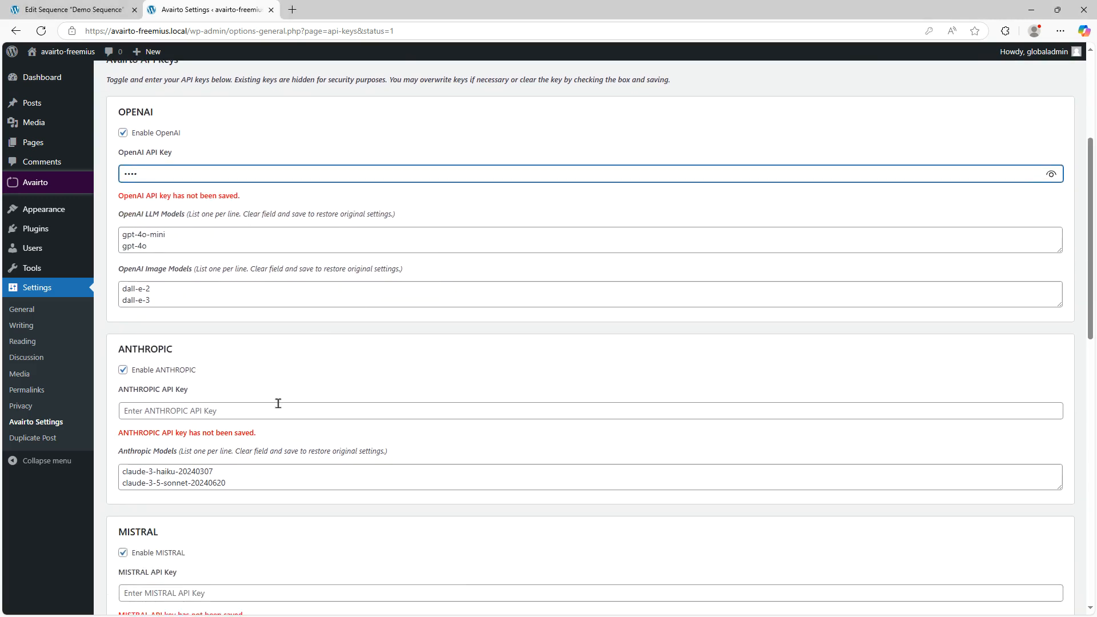
pyautogui.click(267, 411)
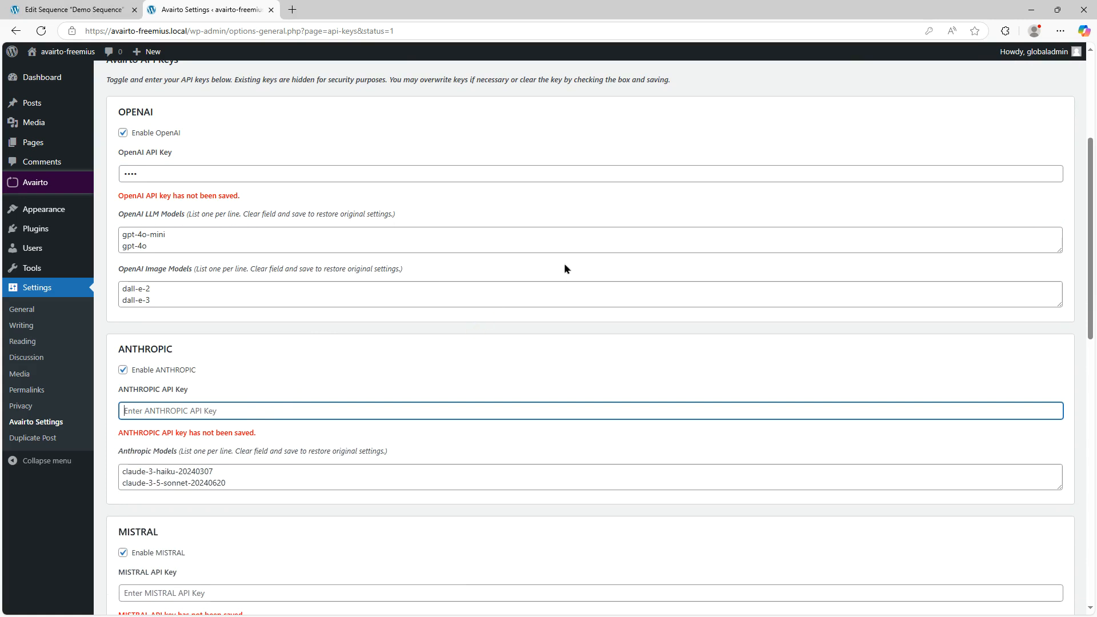
pyautogui.hotkey('ctrl', 'v')
pyautogui.scroll(-5, 314, 324)
pyautogui.click(252, 307)
pyautogui.hotkey('ctrl', 'v')
# - Paste the Stability and ElevenLabs API keys into their key fields
pyautogui.scroll(-3, 245, 314)
pyautogui.click(221, 318)
pyautogui.hotkey('ctrl', 'v')
pyautogui.scroll(-4, 277, 327)
pyautogui.click(265, 273)
pyautogui.hotkey('ctrl', 'v')
# - Paste the SiteRelic and EXA API keys, then save the API keys and settings
pyautogui.scroll(-1, 272, 283)
pyautogui.click(248, 351)
pyautogui.hotkey('ctrl', 'v')
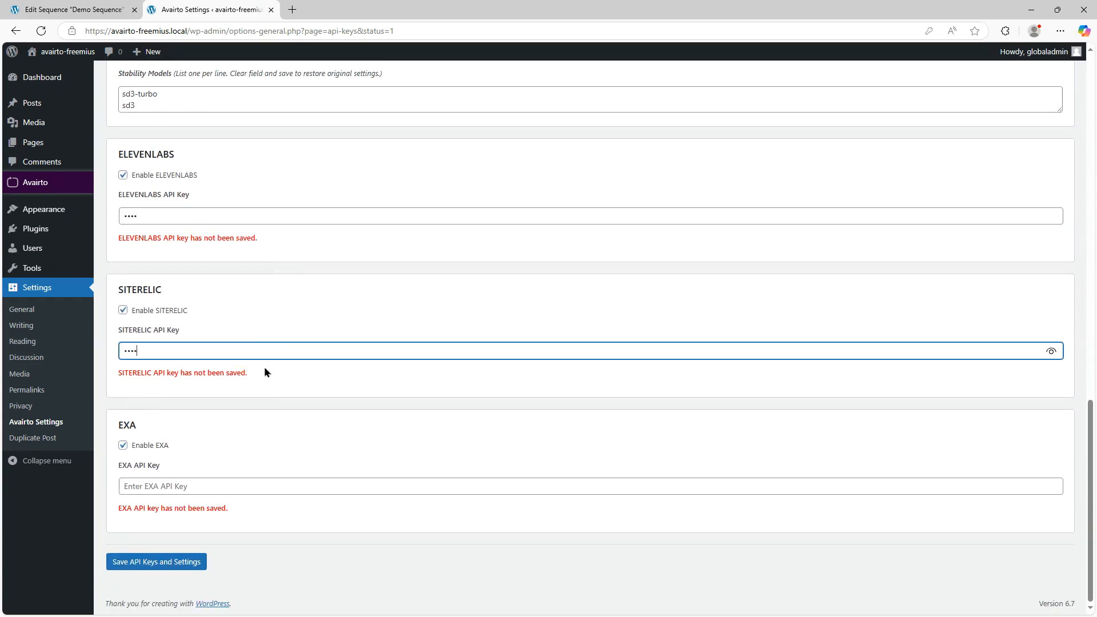
pyautogui.click(235, 489)
pyautogui.hotkey('ctrl', 'v')
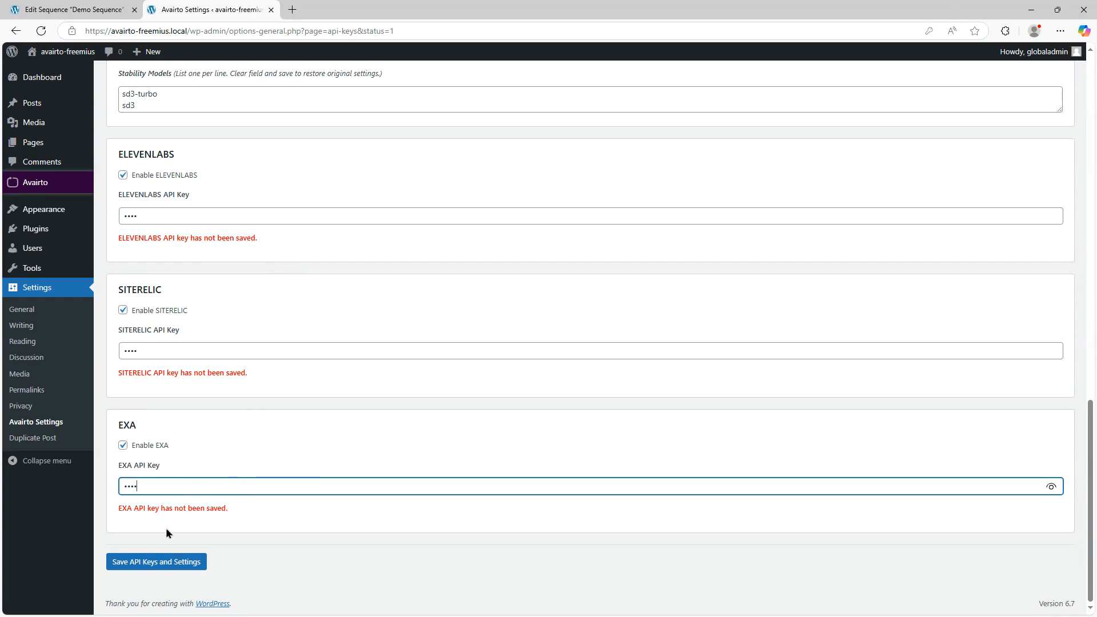
pyautogui.click(151, 563)
# - Review the saved status of each provider's API key
pyautogui.scroll(-4, 461, 366)
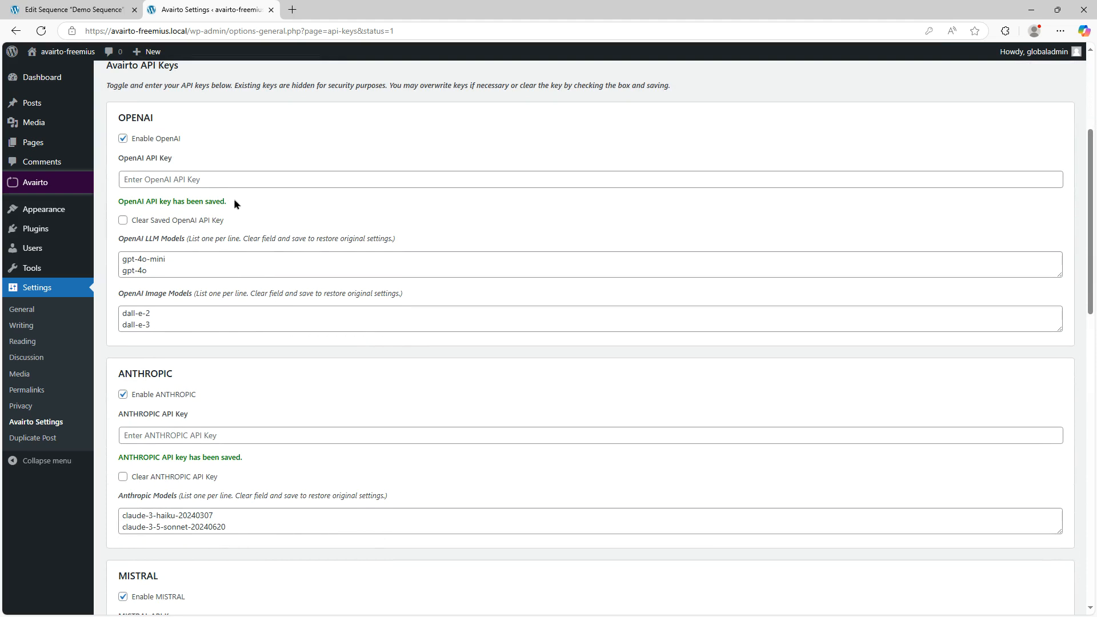
pyautogui.scroll(-11, 231, 262)
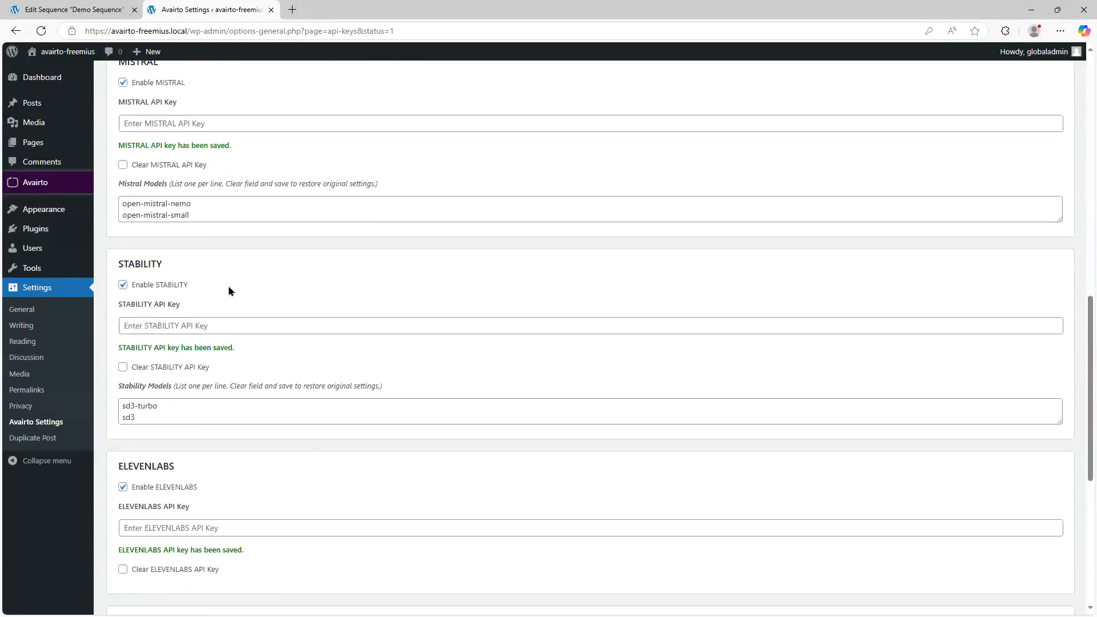
pyautogui.scroll(-4, 220, 245)
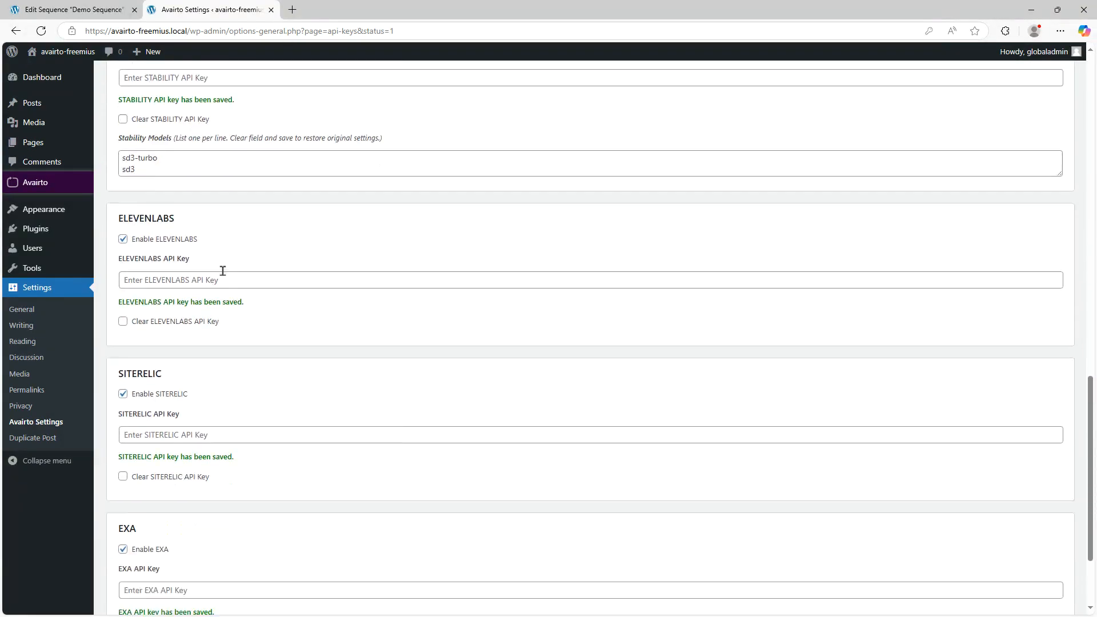
pyautogui.scroll(11, 198, 464)
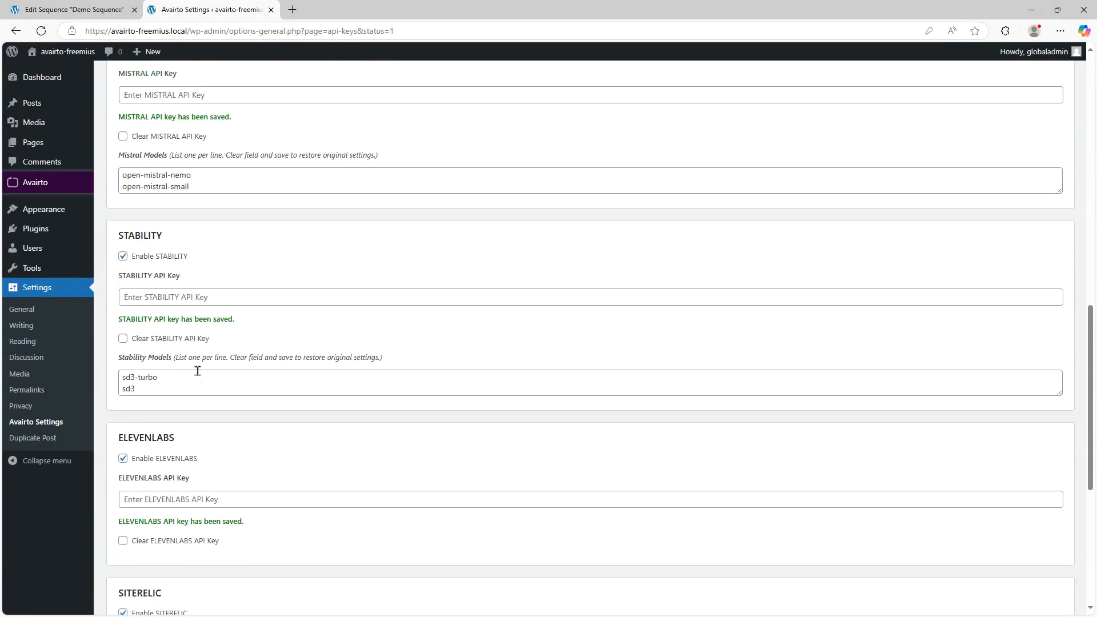
pyautogui.scroll(1, 184, 153)
# - Return to the Demo Sequence editor and browse the newly available provider nodes
pyautogui.click(73, 10)
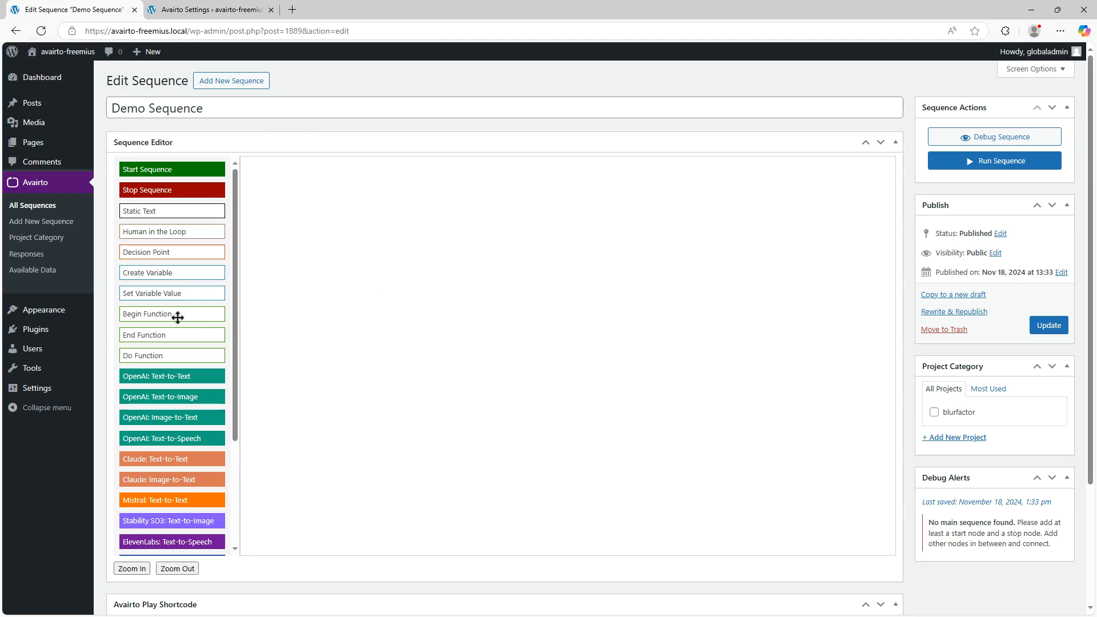
pyautogui.scroll(-3, 195, 323)
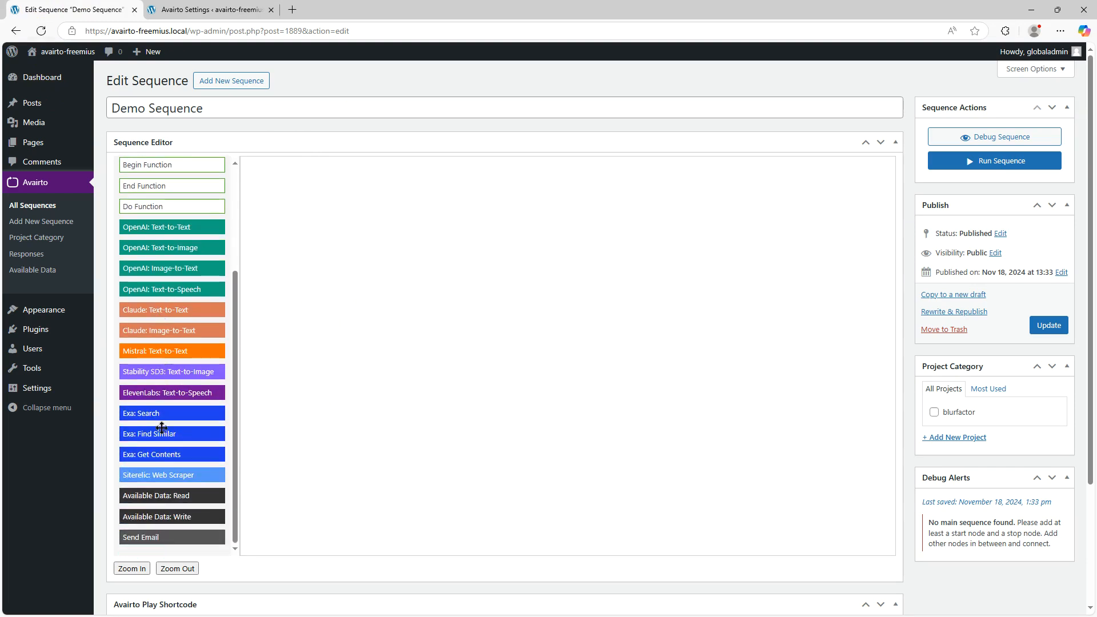
# - Add an OpenAI Text-to-Text node and an Exa Search node to the Demo Sequence canvas
pyautogui.moveTo(182, 226); pyautogui.dragTo(438, 235)
pyautogui.moveTo(158, 413); pyautogui.dragTo(542, 368)
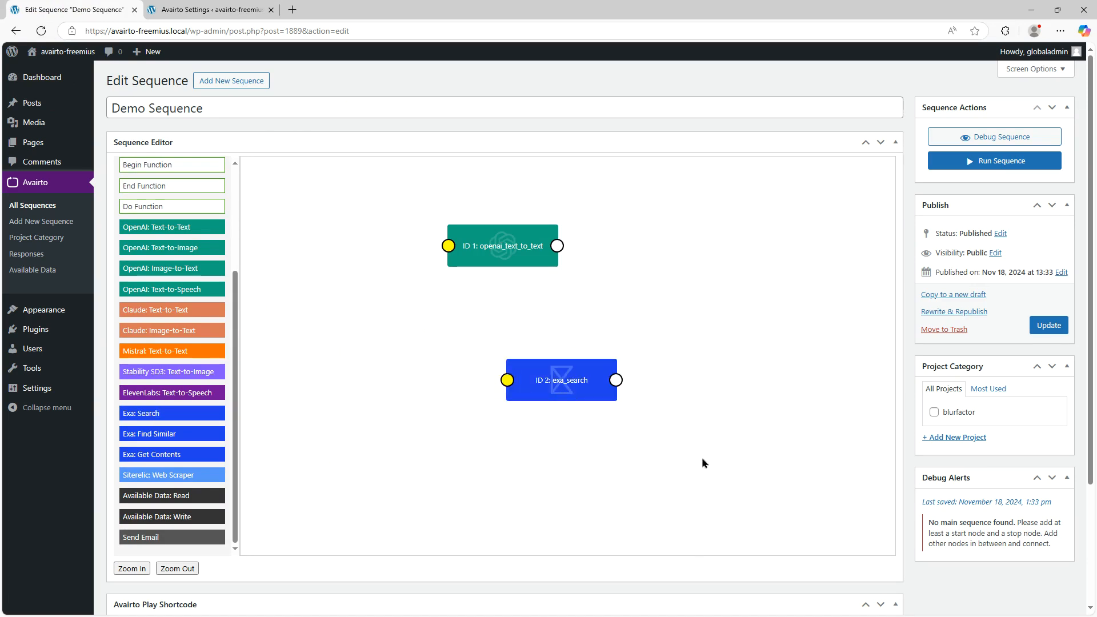
# - Disable the Anthropic, Mistral, Stability, ElevenLabs and SiteRelic providers in the Avairto settings and save
pyautogui.click(177, 9)
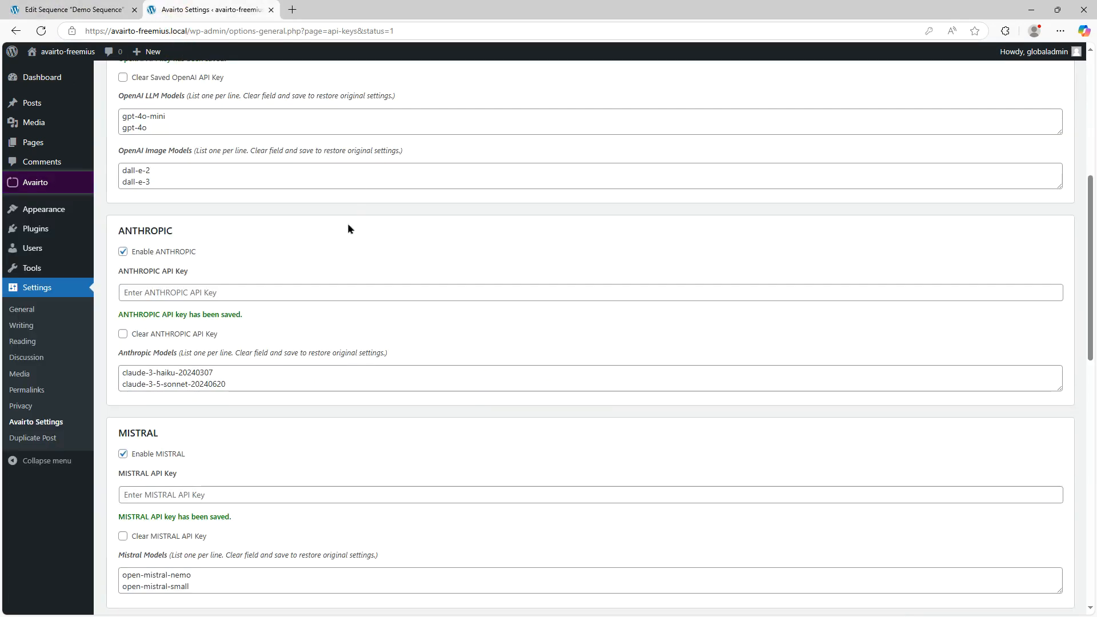
pyautogui.scroll(-1, 348, 224)
pyautogui.scroll(7, 347, 223)
pyautogui.scroll(-5, 325, 225)
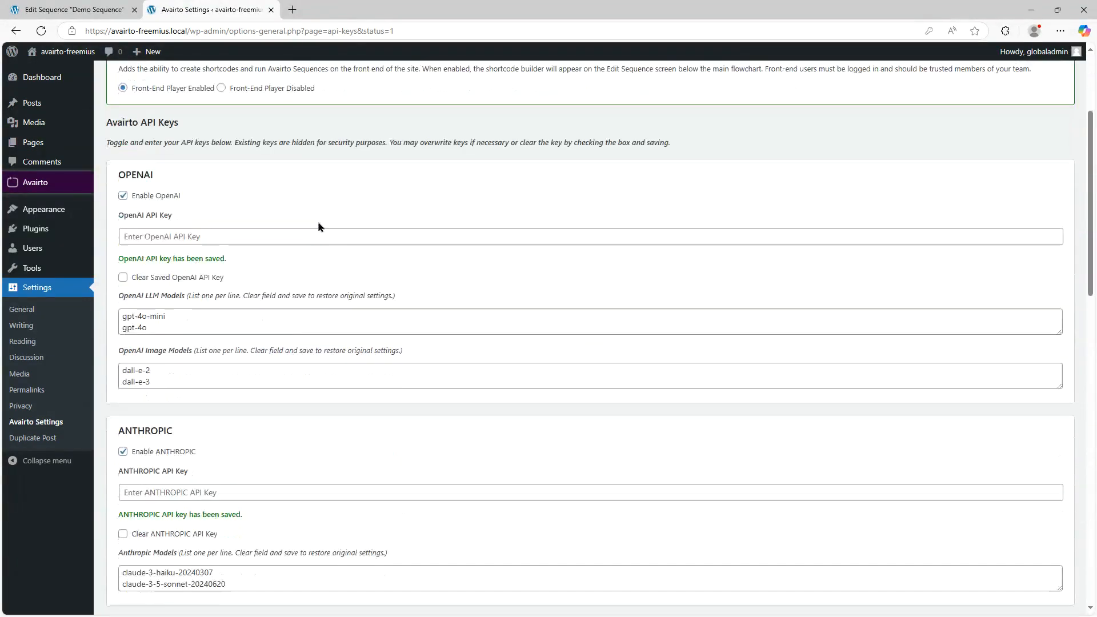
pyautogui.click(123, 337)
pyautogui.scroll(-4, 208, 347)
pyautogui.click(122, 174)
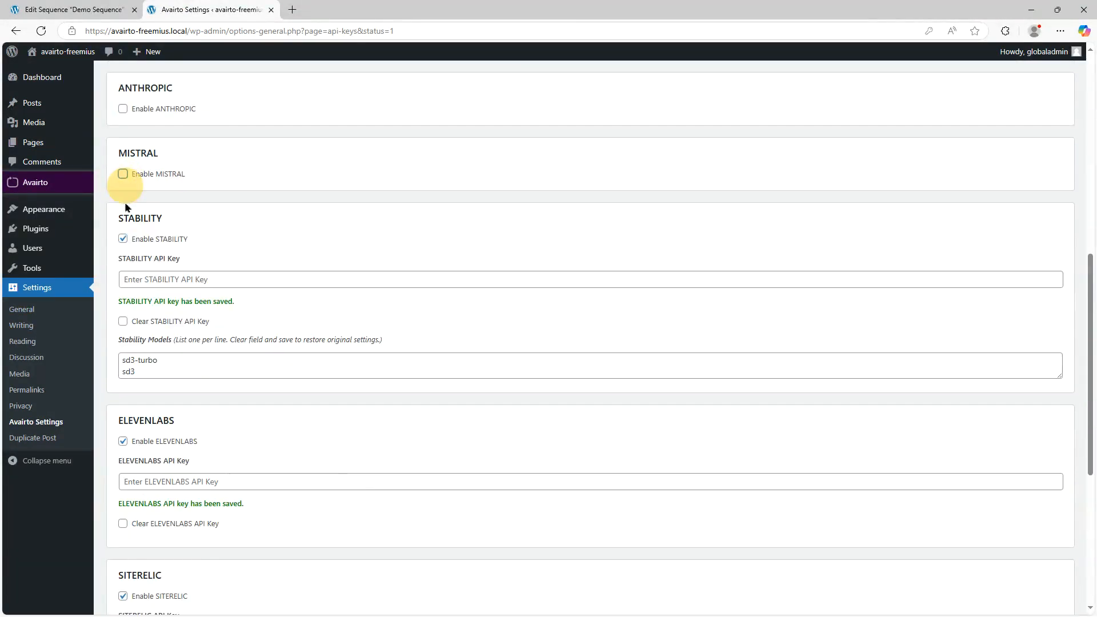
pyautogui.click(121, 240)
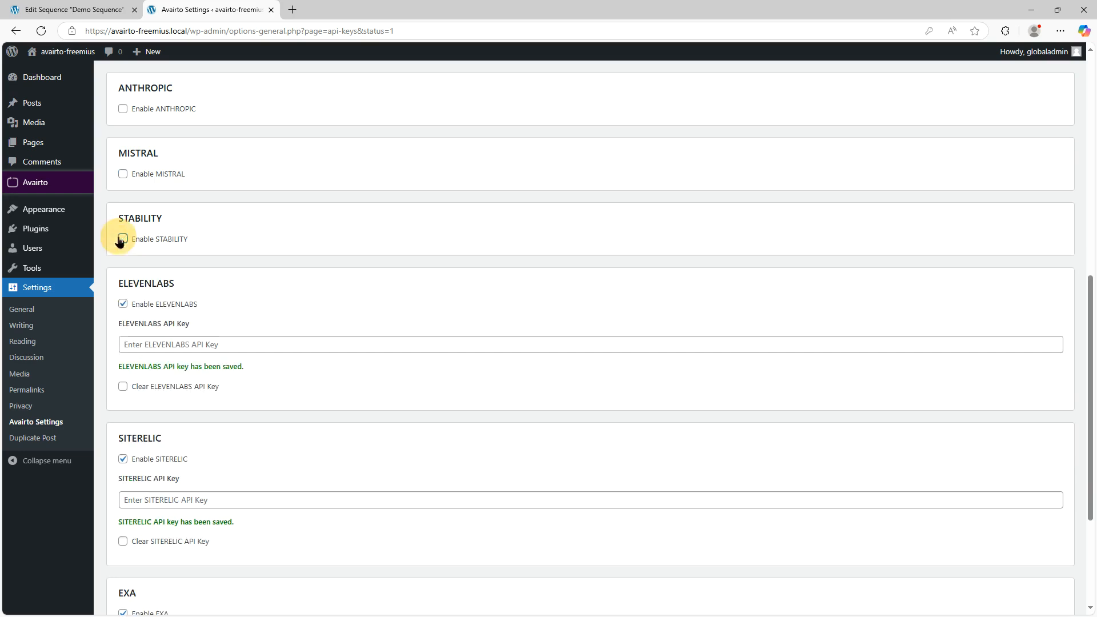
pyautogui.click(123, 304)
pyautogui.scroll(-2, 227, 293)
pyautogui.click(122, 270)
pyautogui.click(171, 561)
# - Reload the Demo Sequence editor and review which provider nodes remain in the node list
pyautogui.click(64, 6)
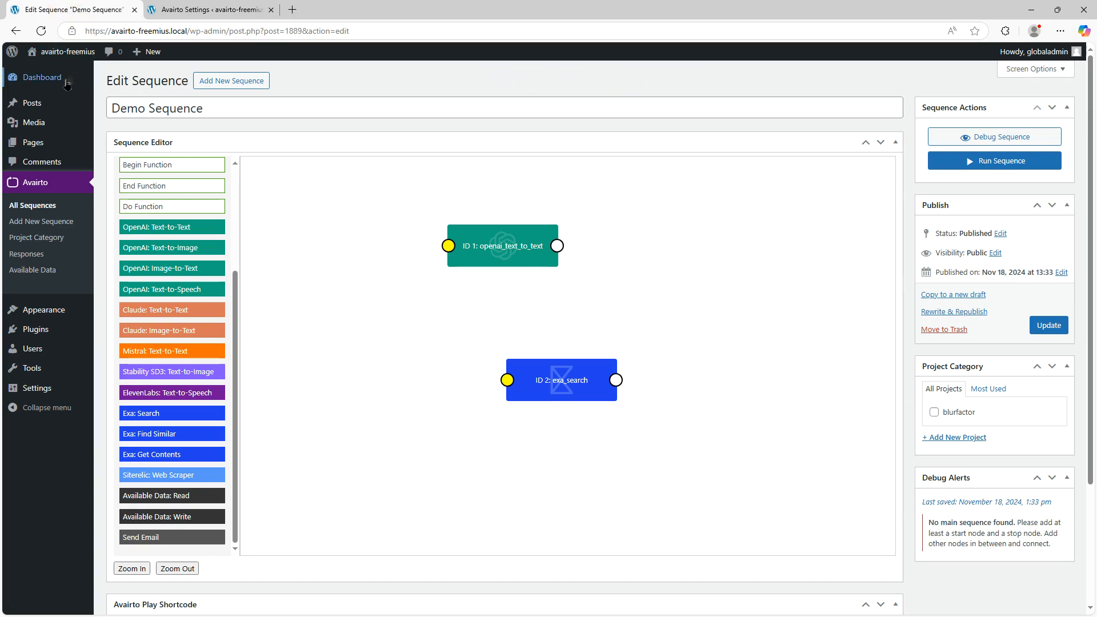
pyautogui.click(41, 30)
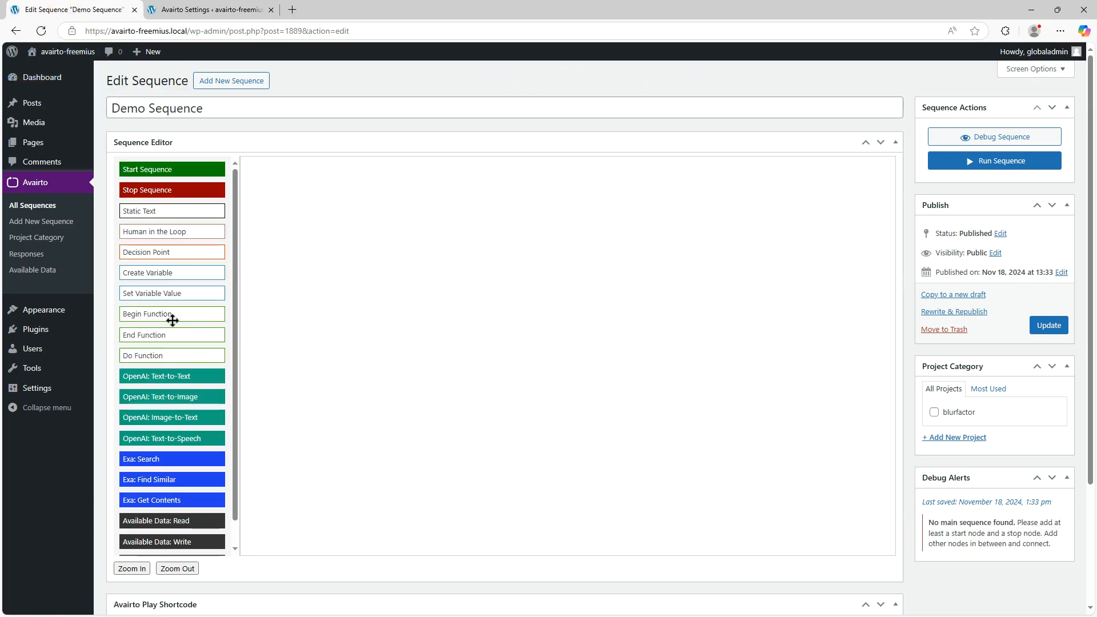
pyautogui.scroll(-1, 172, 320)
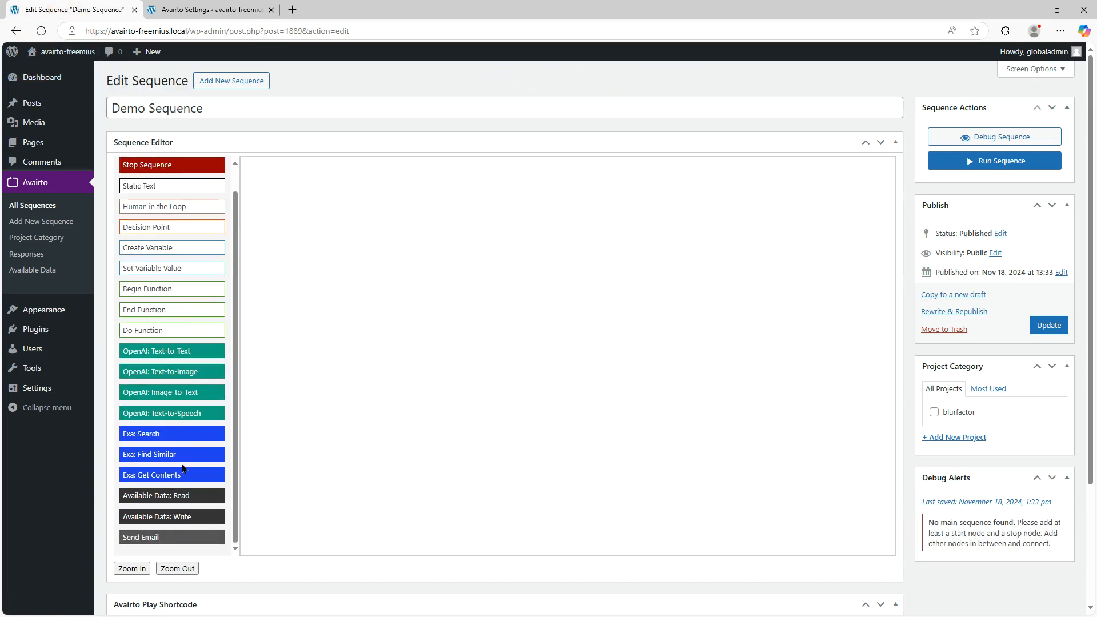
# - Re-enable the Anthropic, Mistral, Stability, ElevenLabs and SiteRelic providers in the Avairto settings
pyautogui.hotkey('ctrl', 'Tab')
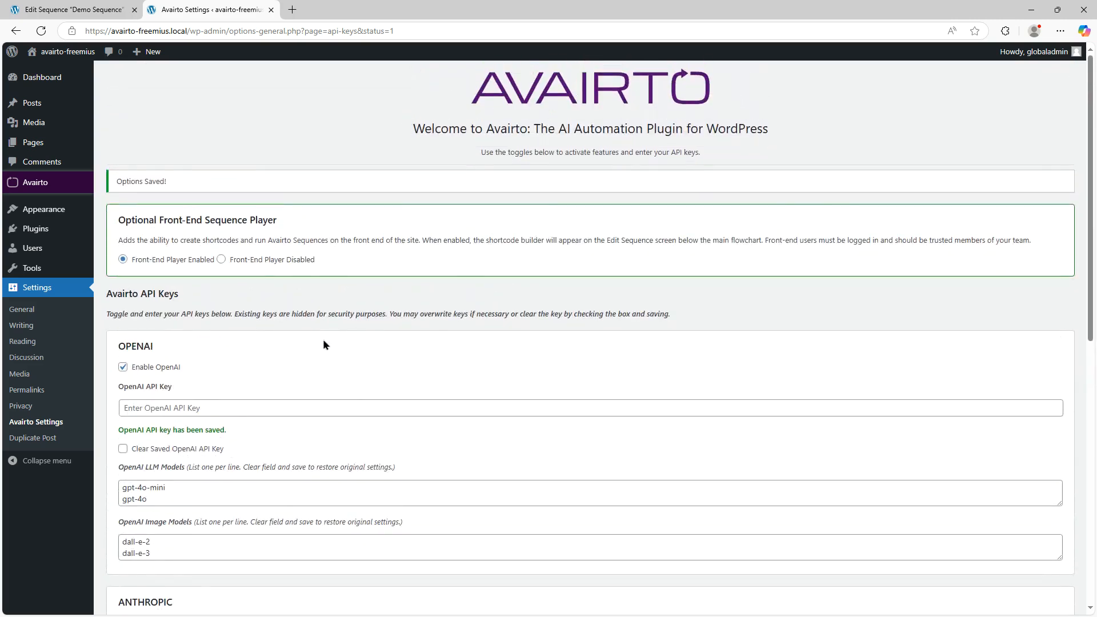
pyautogui.scroll(-1, 308, 318)
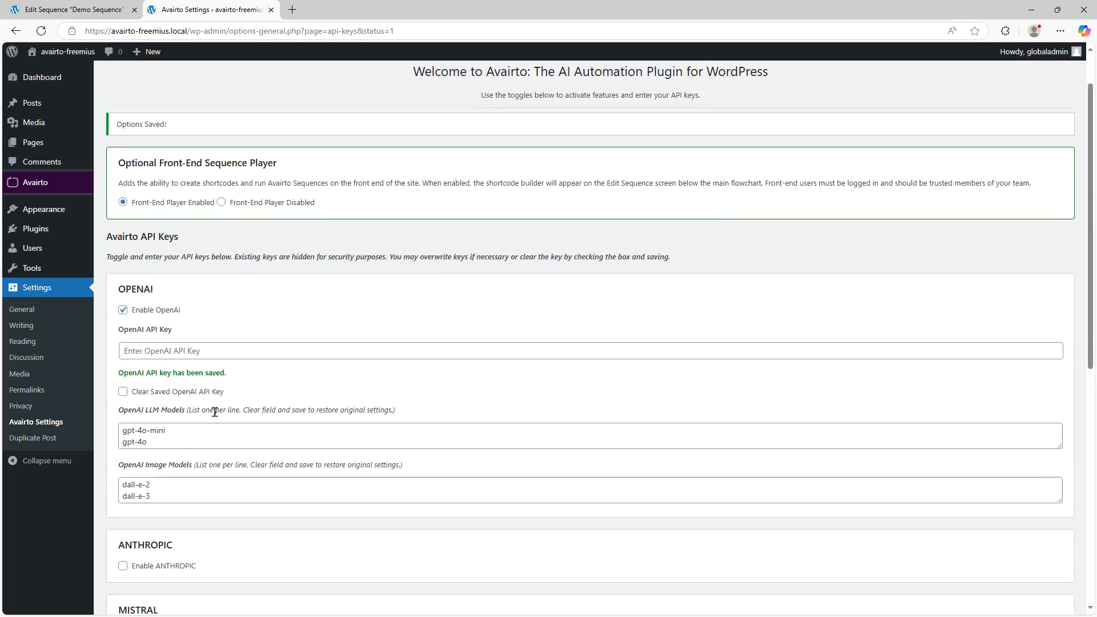
pyautogui.scroll(-1, 483, 312)
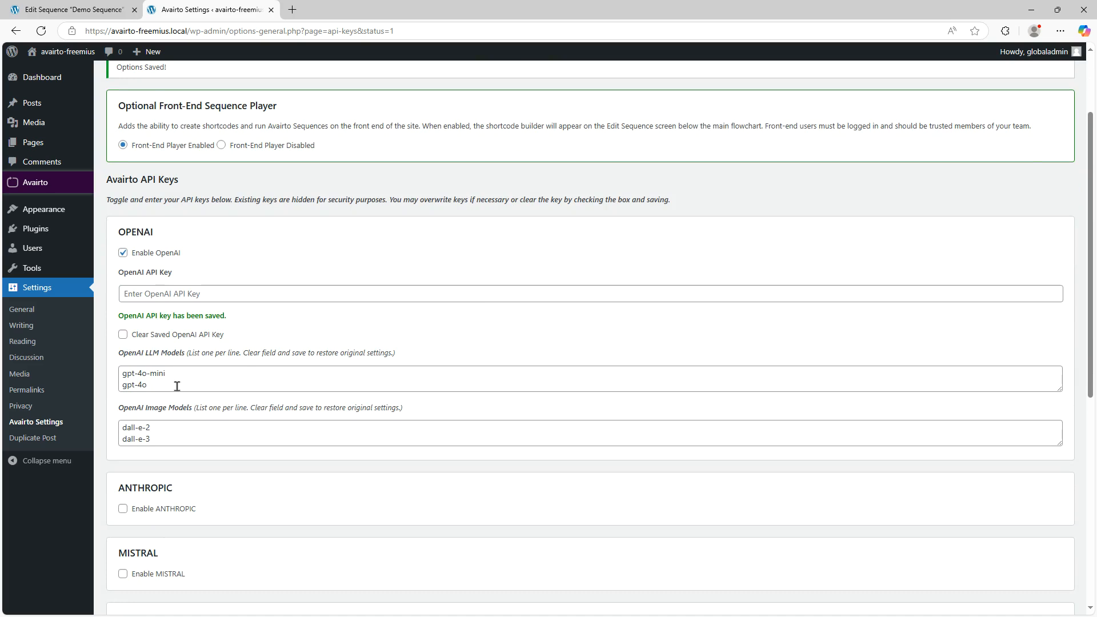
pyautogui.scroll(-3, 178, 384)
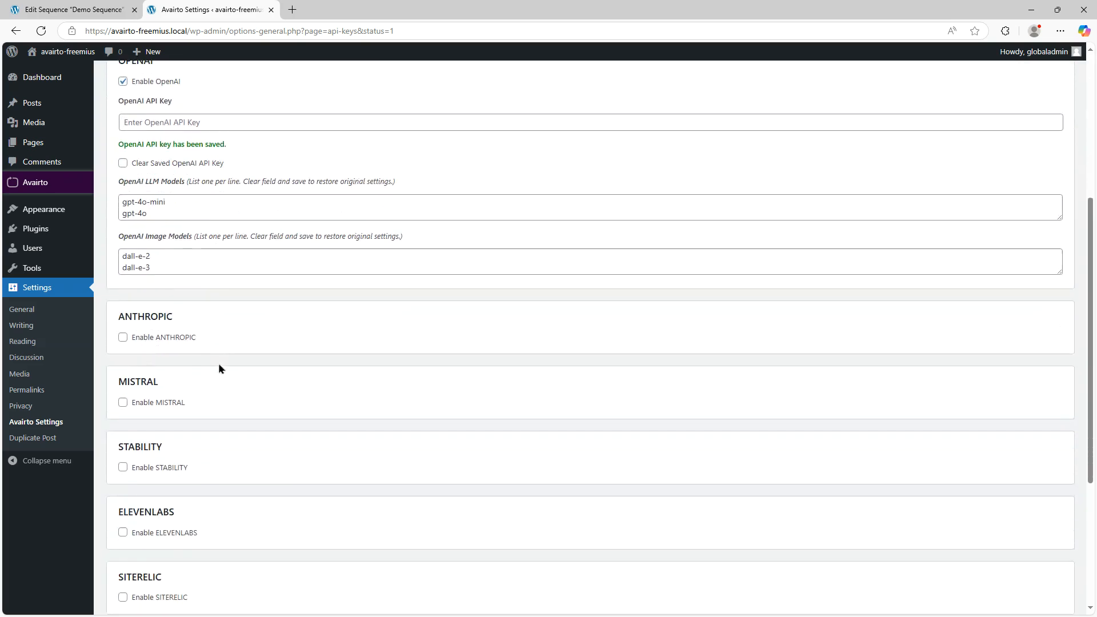
pyautogui.scroll(2, 218, 364)
pyautogui.click(124, 394)
pyautogui.scroll(-3, 279, 427)
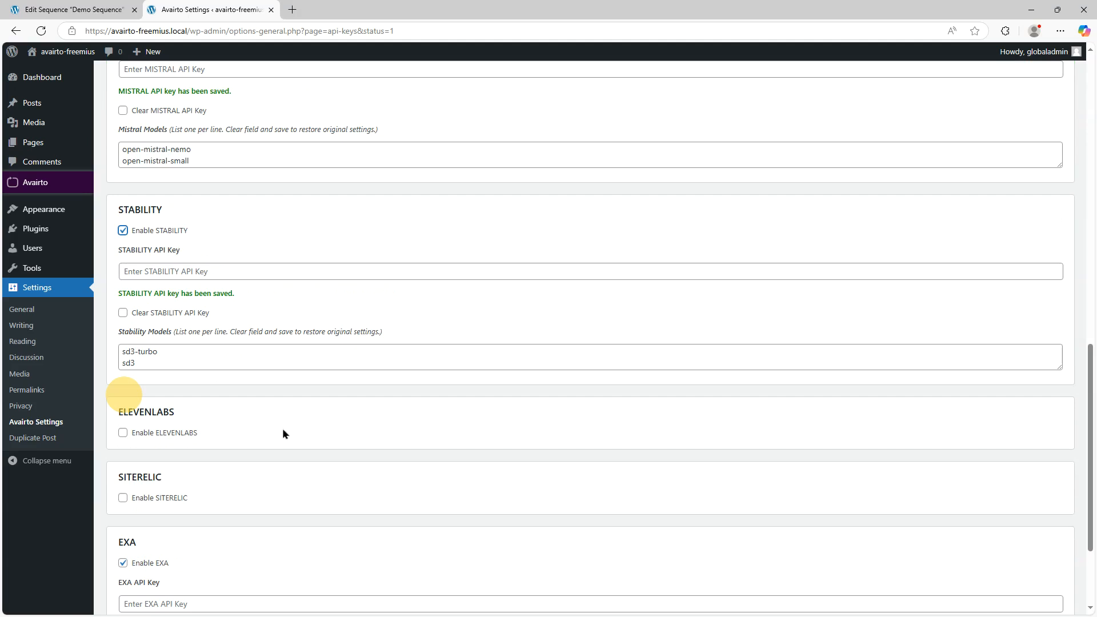
pyautogui.scroll(9, 283, 427)
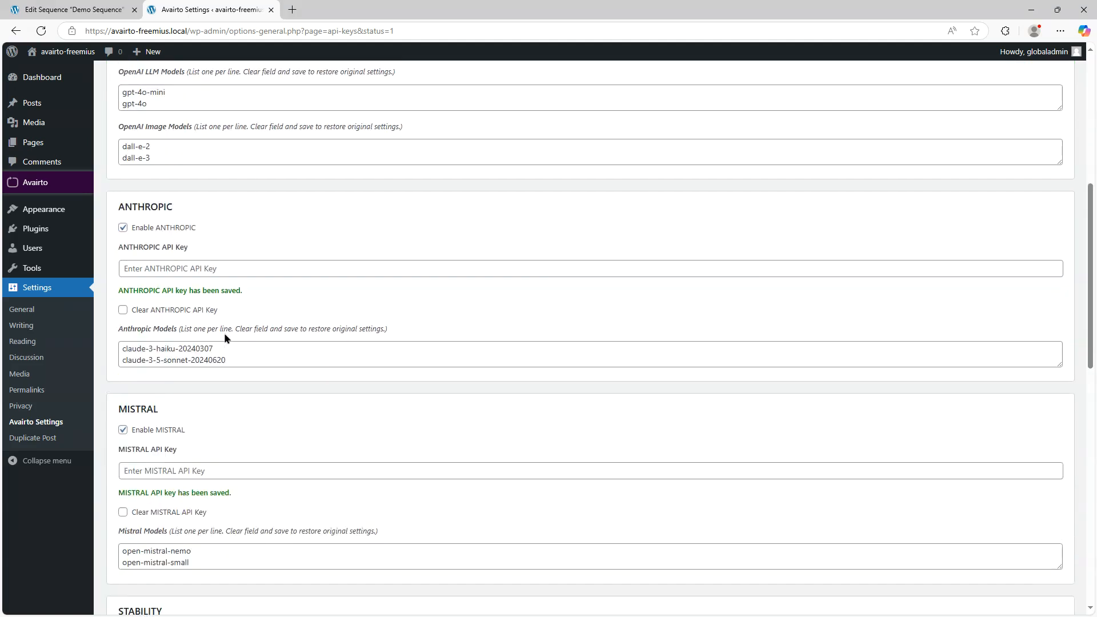
pyautogui.scroll(2, 211, 300)
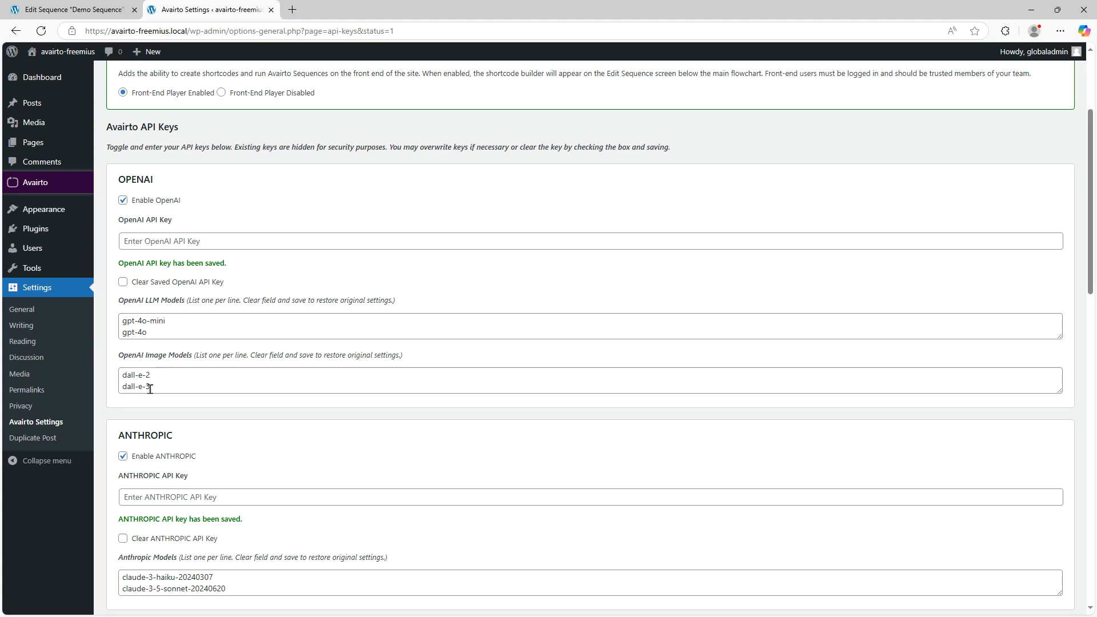
pyautogui.scroll(-3, 161, 389)
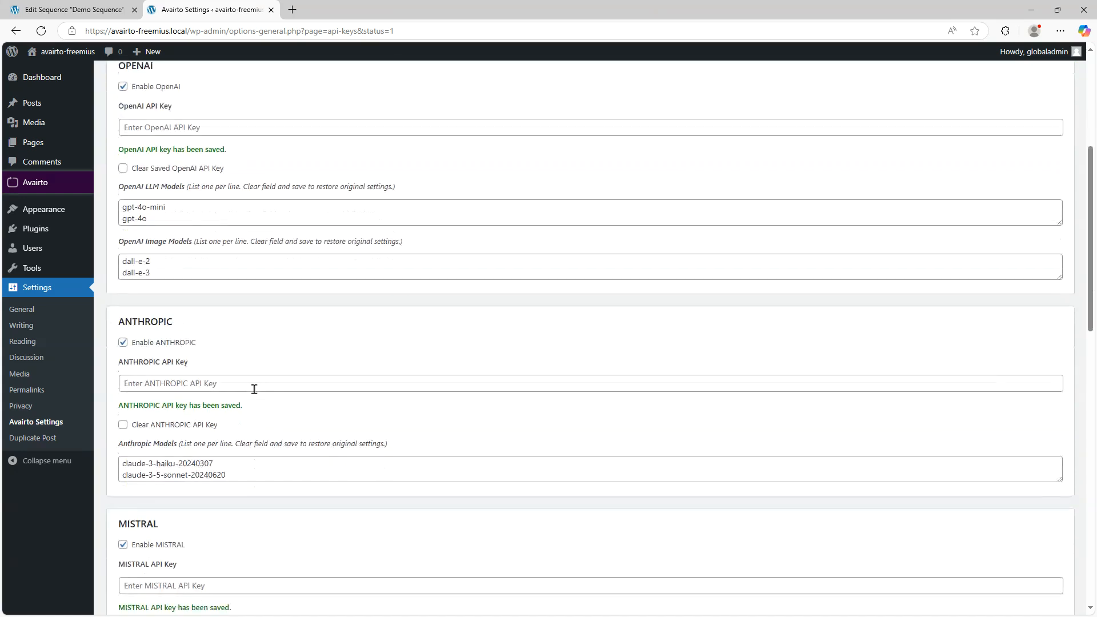
pyautogui.scroll(-2, 407, 396)
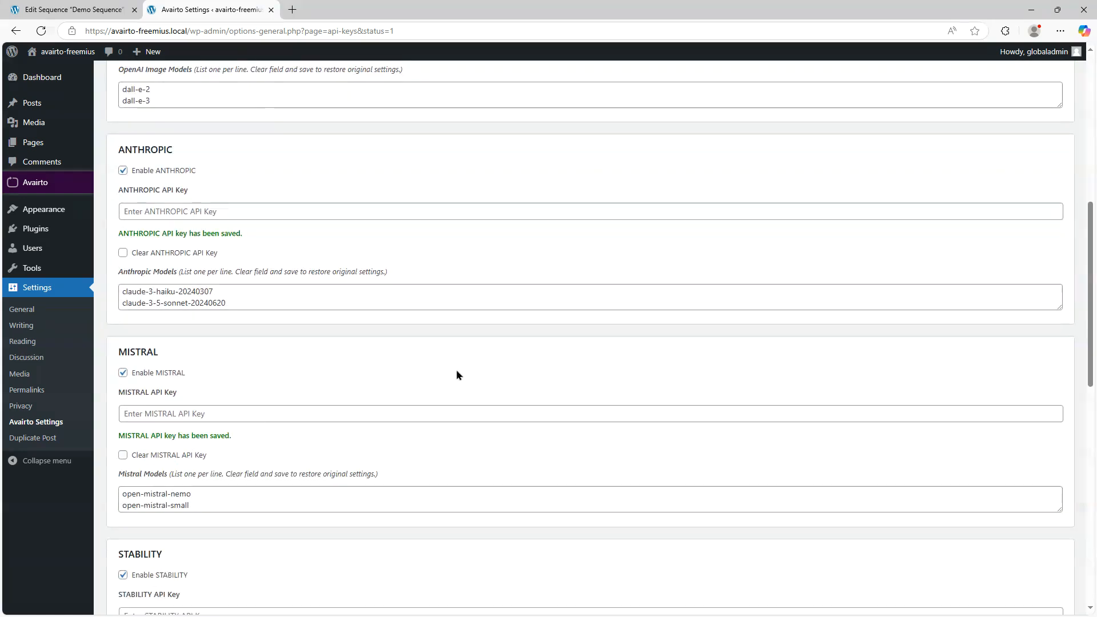
pyautogui.scroll(-3, 252, 479)
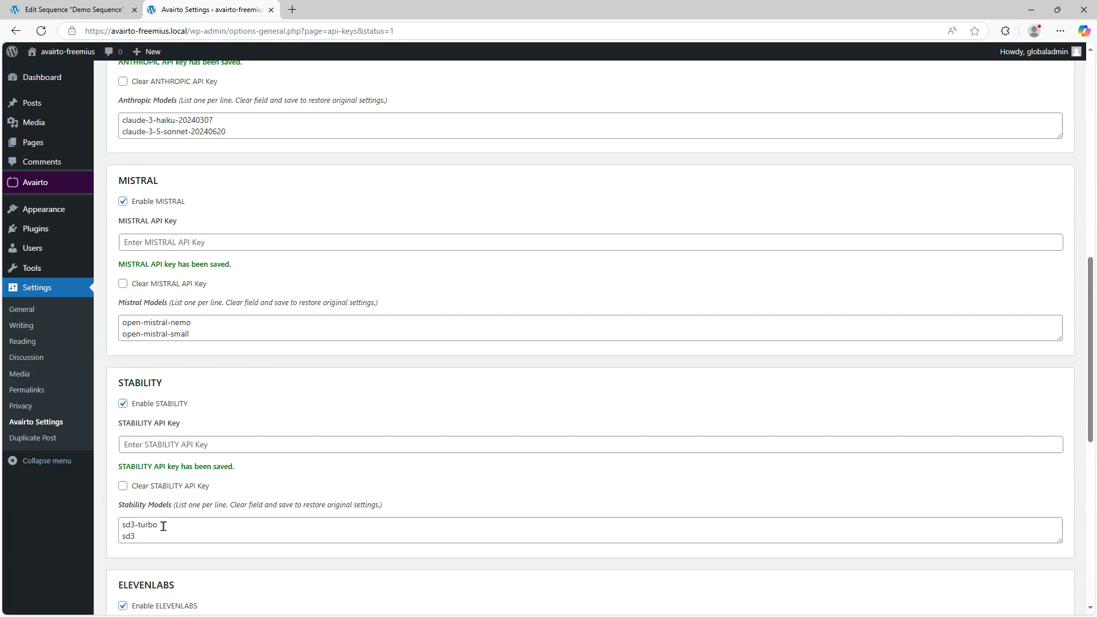
pyautogui.scroll(-1, 303, 465)
pyautogui.scroll(3, 304, 458)
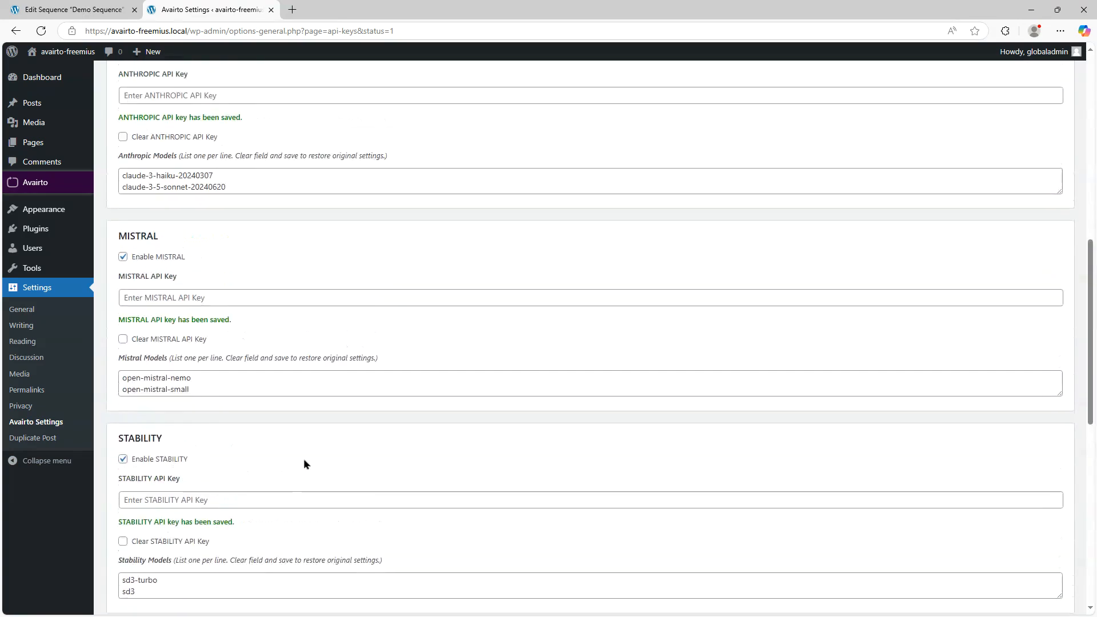
pyautogui.scroll(3, 303, 453)
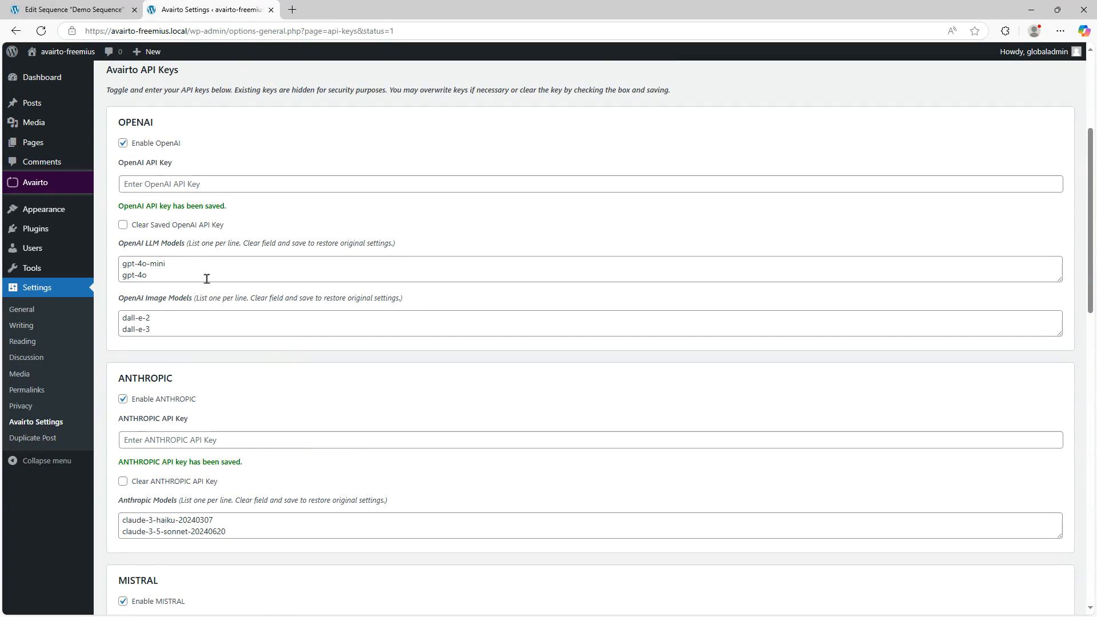
# - Add gpt-5o-mini as a new line in the OpenAI LLM Models list and save the settings
pyautogui.moveTo(1058, 278); pyautogui.dragTo(1056, 365)
pyautogui.click(230, 325)
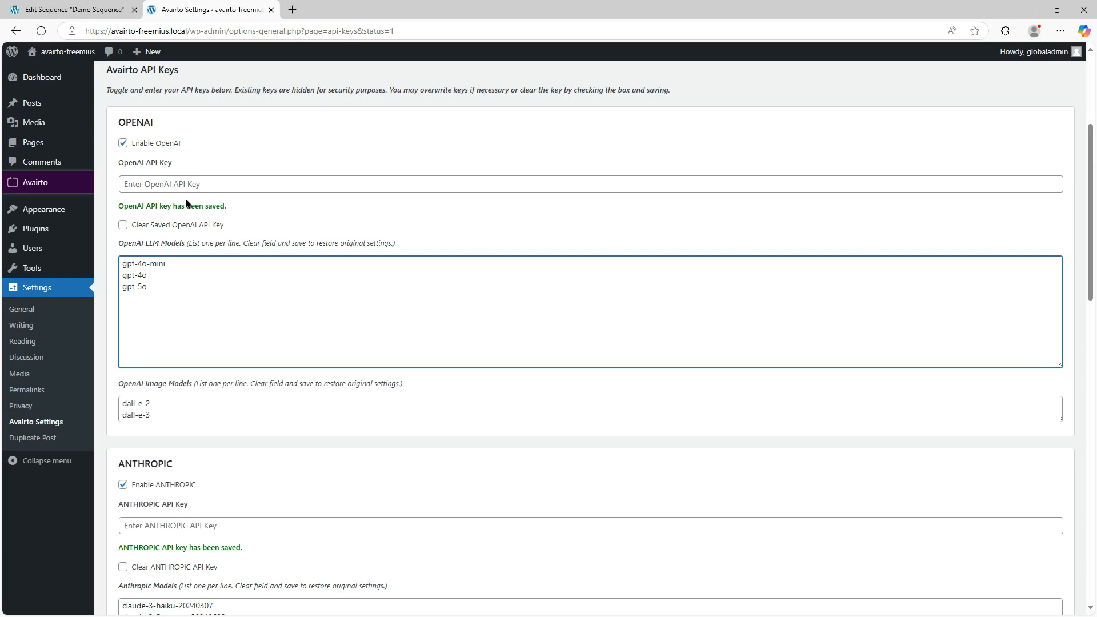
pyautogui.scroll(-20, 271, 238)
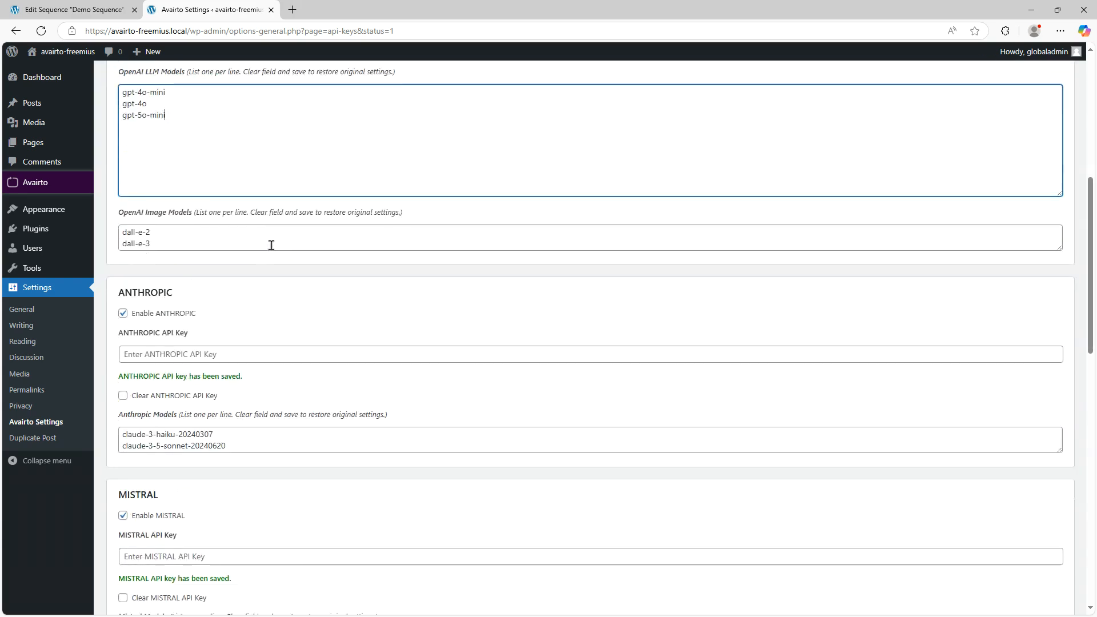
pyautogui.click(186, 563)
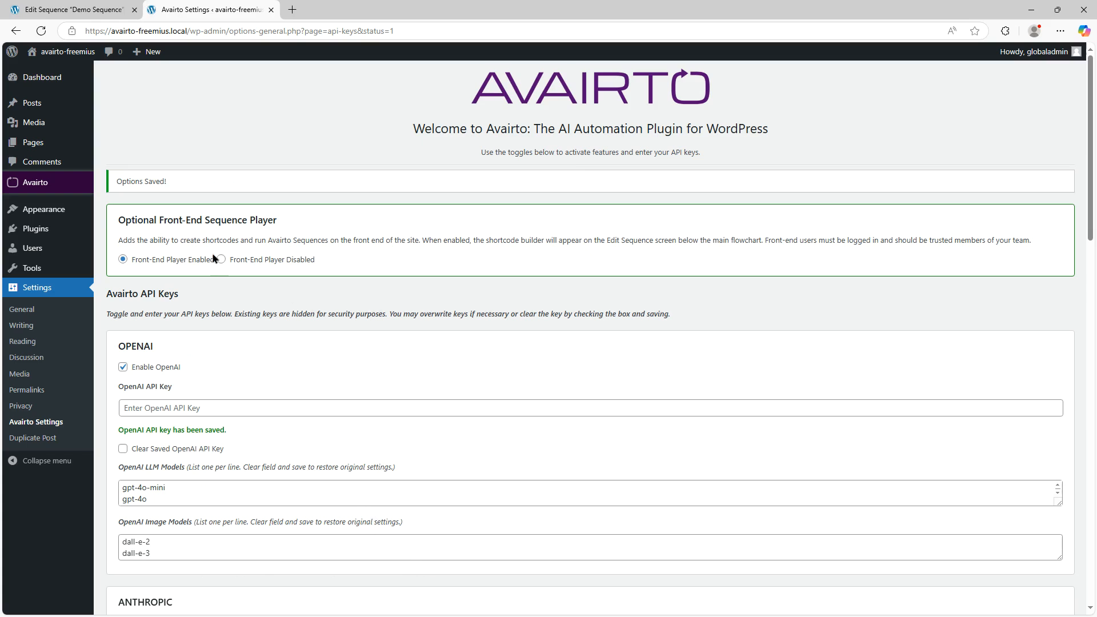
# - Add an OpenAI Text-to-Text node to the sequence and select gpt-5o-mini as its model
pyautogui.moveTo(56, 188)
pyautogui.click(54, 10)
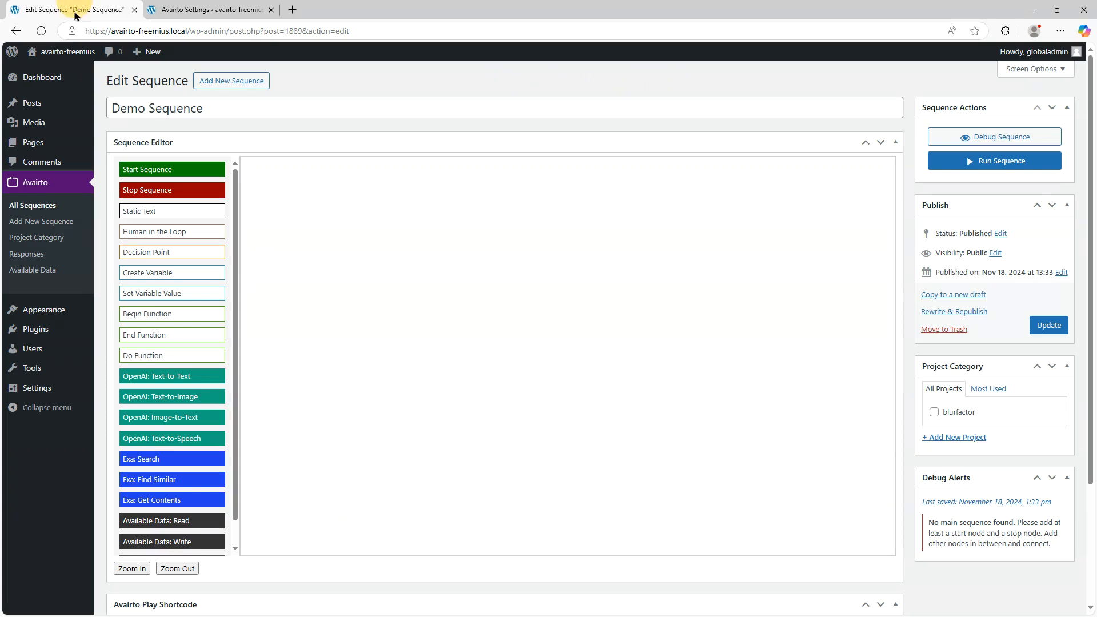
pyautogui.moveTo(183, 374); pyautogui.dragTo(443, 244)
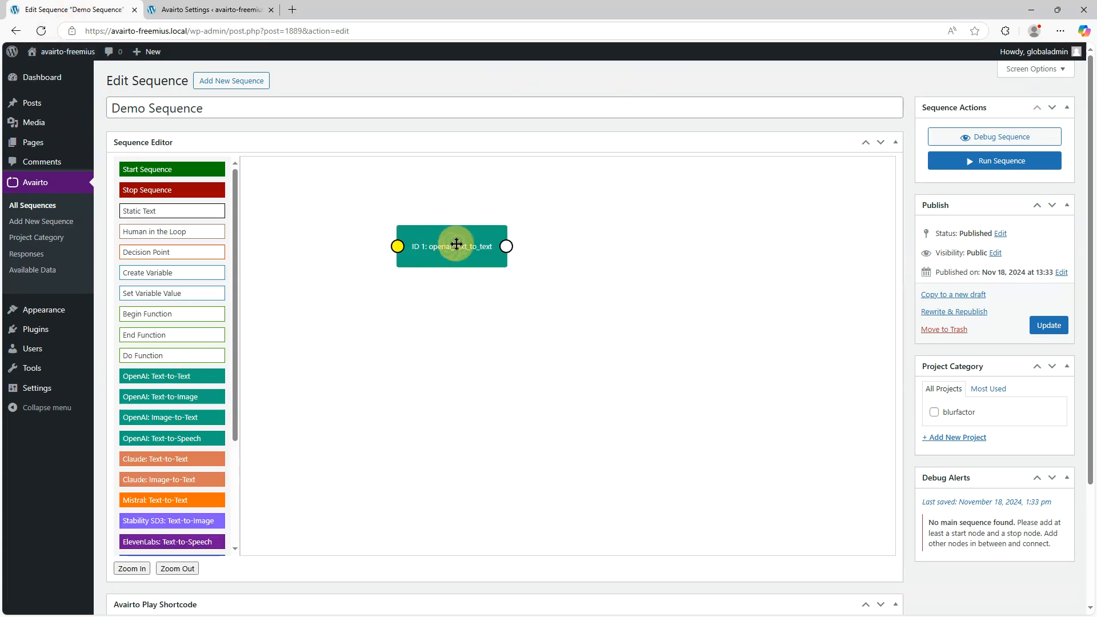
pyautogui.doubleClick(448, 245)
pyautogui.click(924, 135)
pyautogui.click(873, 190)
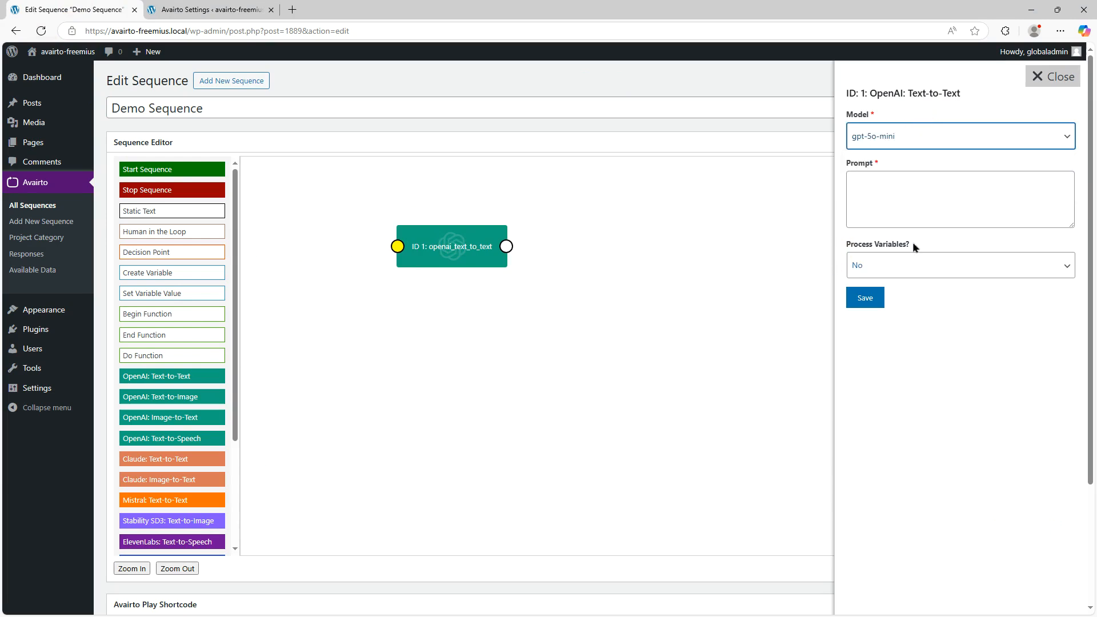
pyautogui.click(1051, 76)
# - Return to the Avairto settings and review the OpenAI model lists
pyautogui.click(206, 10)
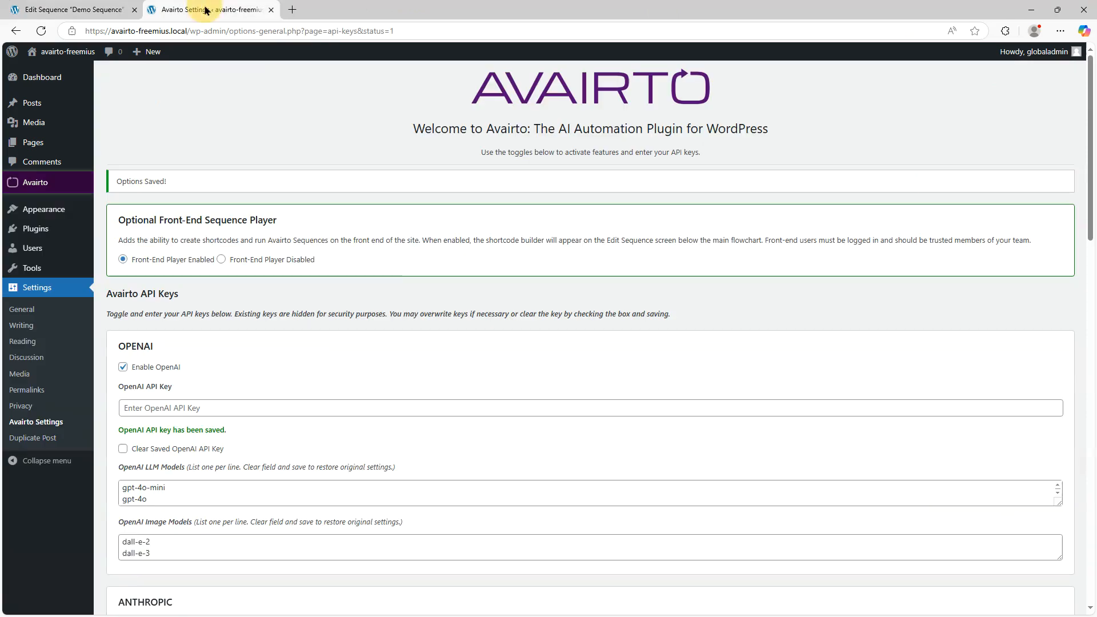
pyautogui.scroll(-12, 548, 319)
pyautogui.scroll(-5, 513, 413)
pyautogui.scroll(15, 488, 437)
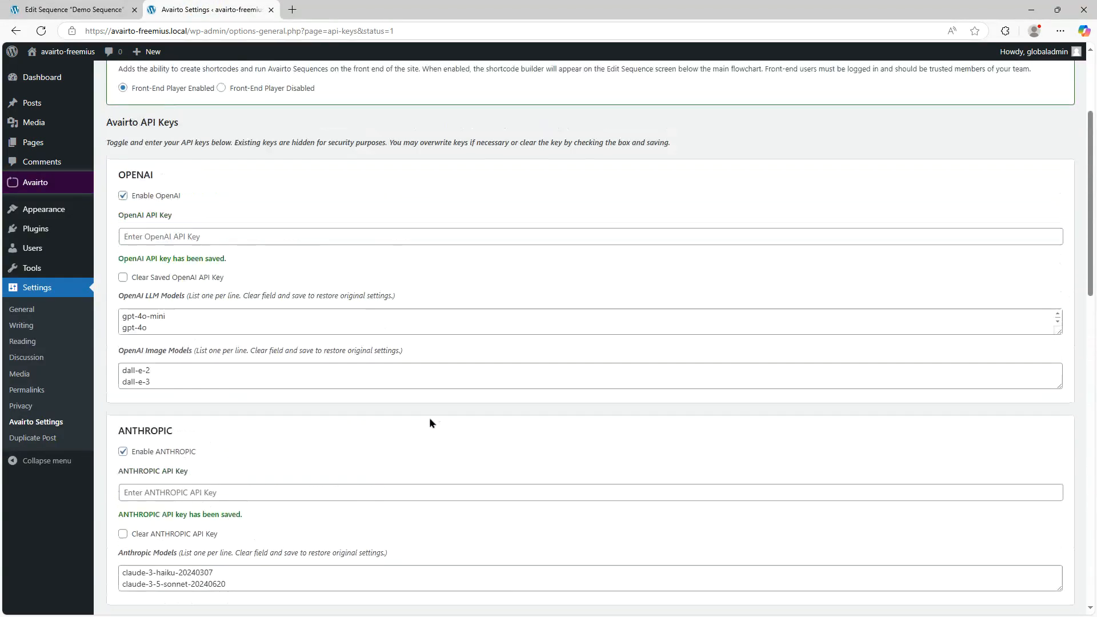
pyautogui.scroll(3, 429, 422)
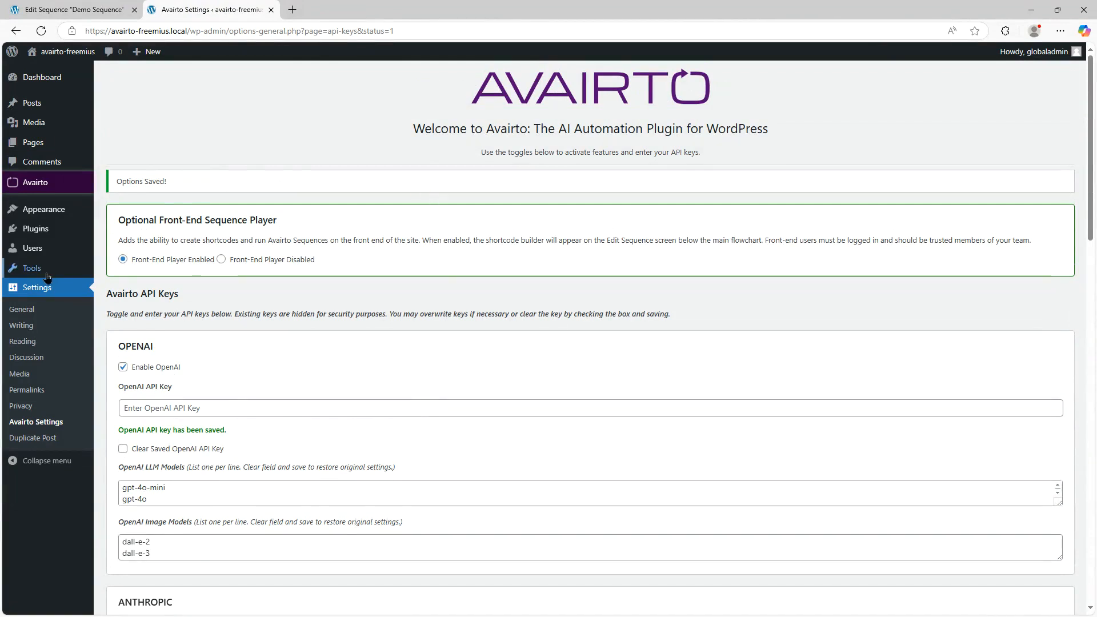